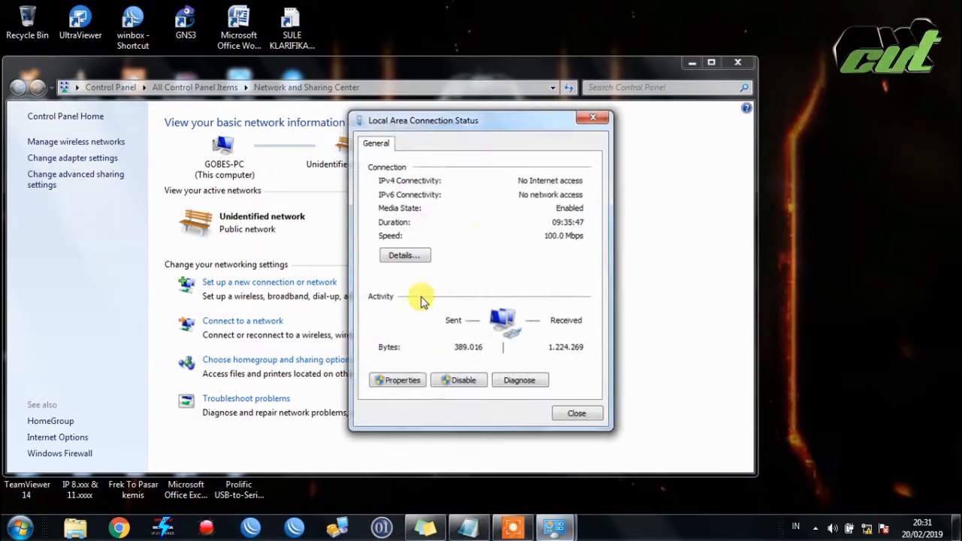
Give Local Area Connection a static IPv4 address 192.168.1.21 with mask 255.255.255.0.
left_click(398, 376)
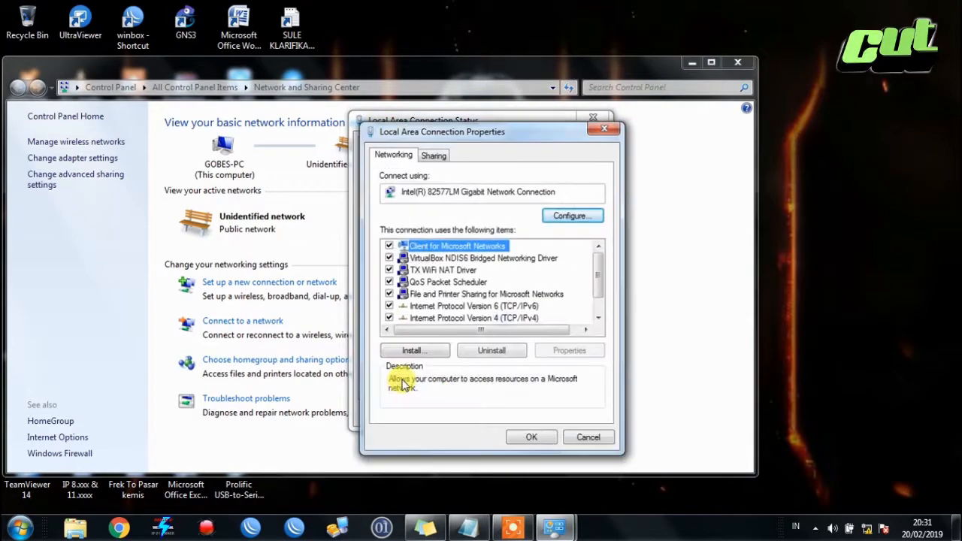
left_click(451, 319)
double_click(453, 320)
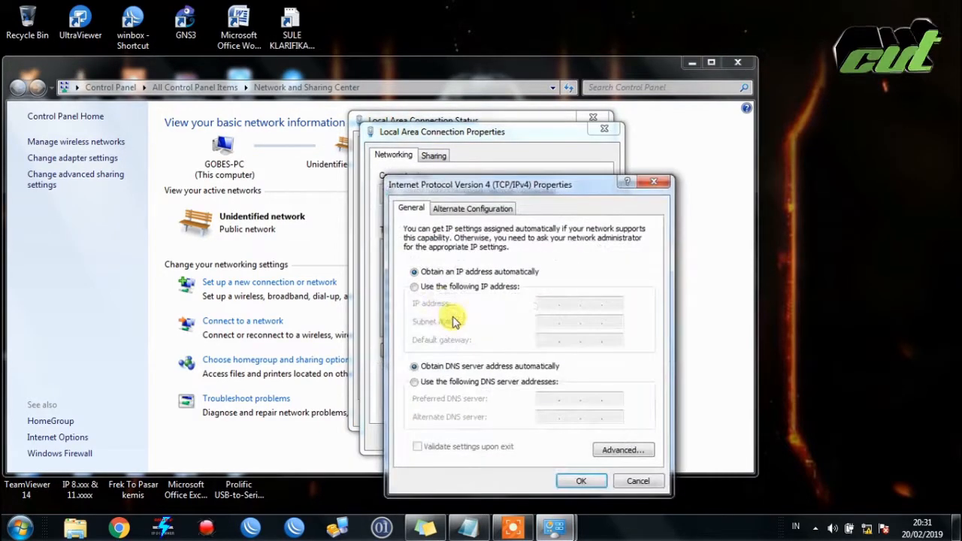
left_click(415, 287)
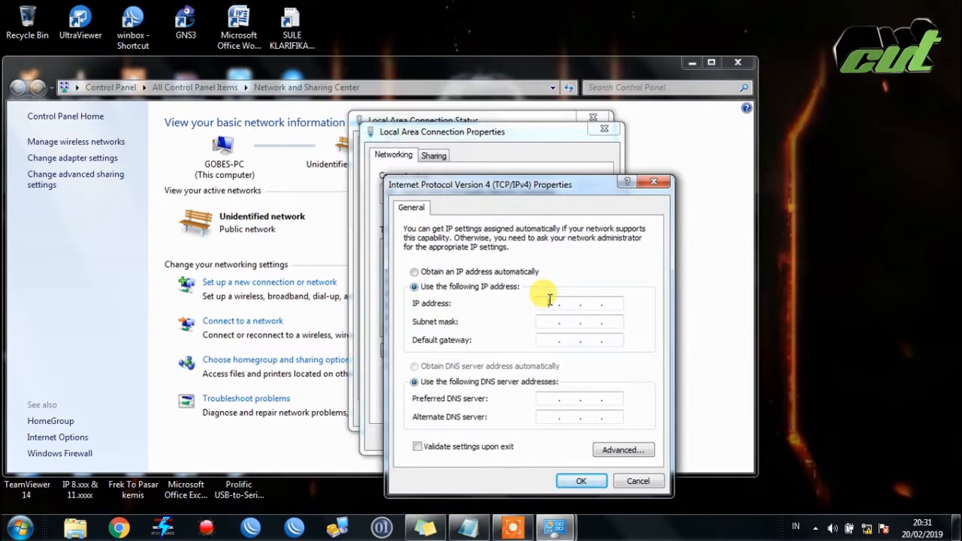
type("192 . 168 . 1 . 21")
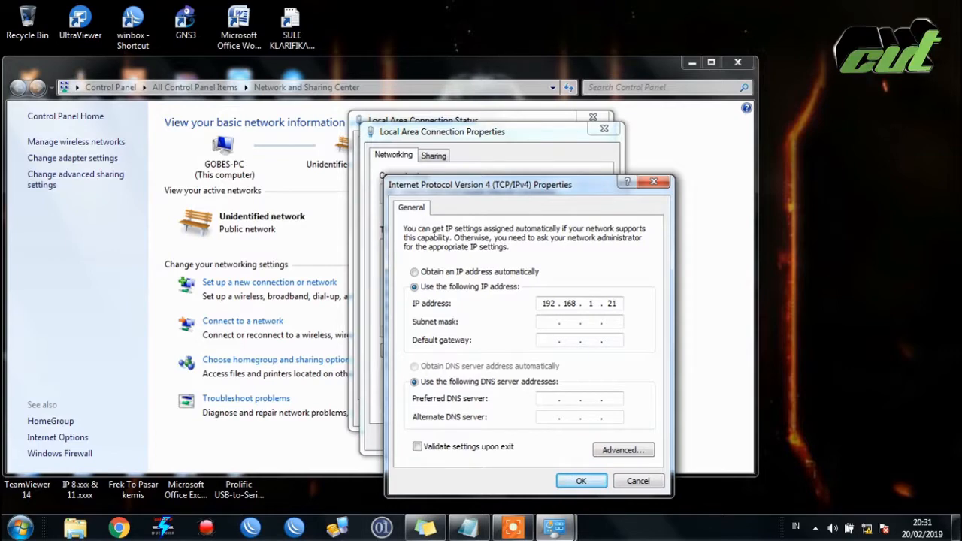
key("Tab")
Save the IPv4 settings and close the status window and Network and Sharing Center.
left_click(571, 479)
left_click(532, 437)
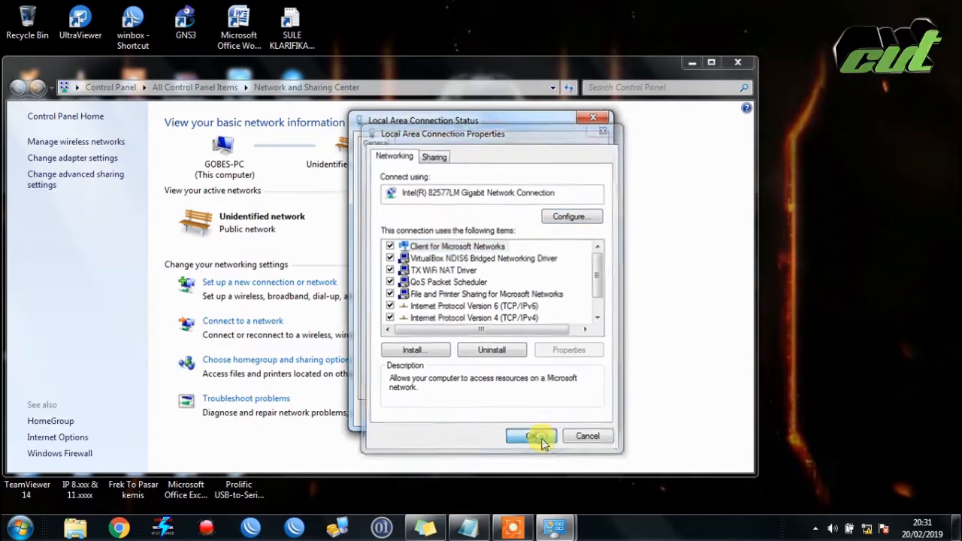
left_click(569, 414)
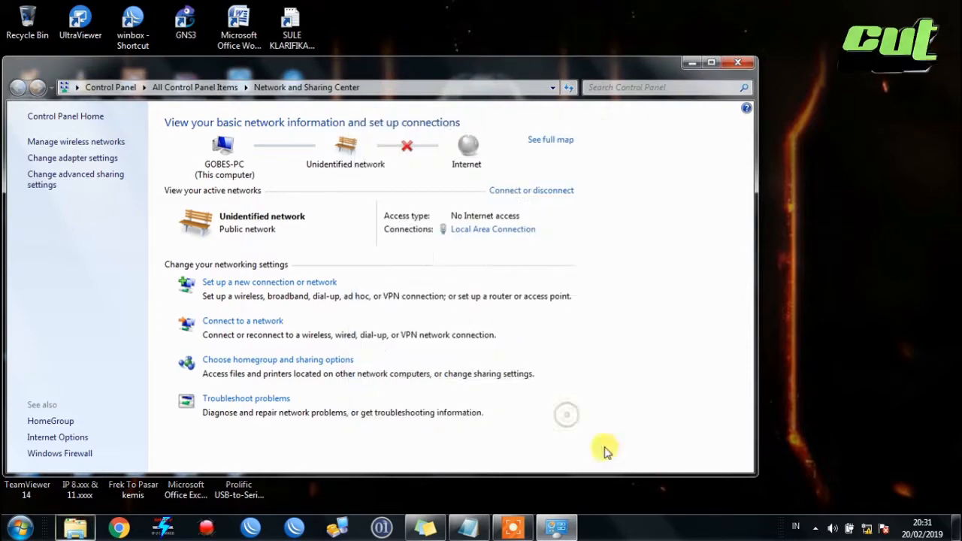
left_click(738, 62)
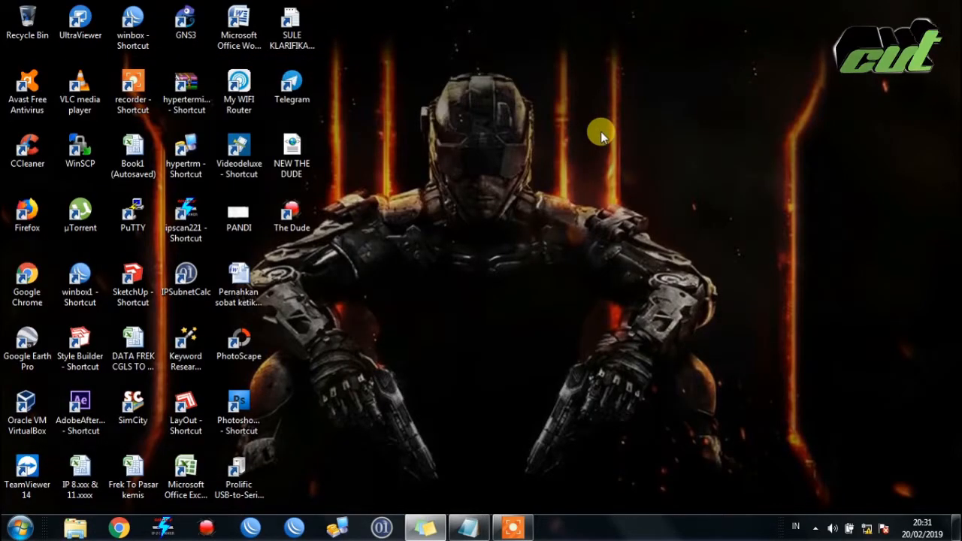
From a Command Prompt, run a continuous ping to 192.168.1.20 (ping 192.168.1.20 -t).
key("super+r")
key("Return")
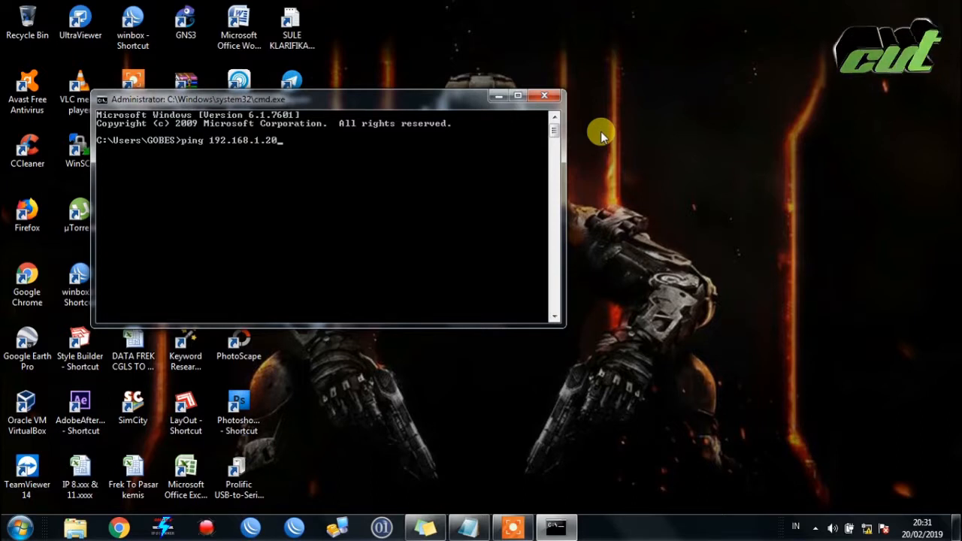
key("Return")
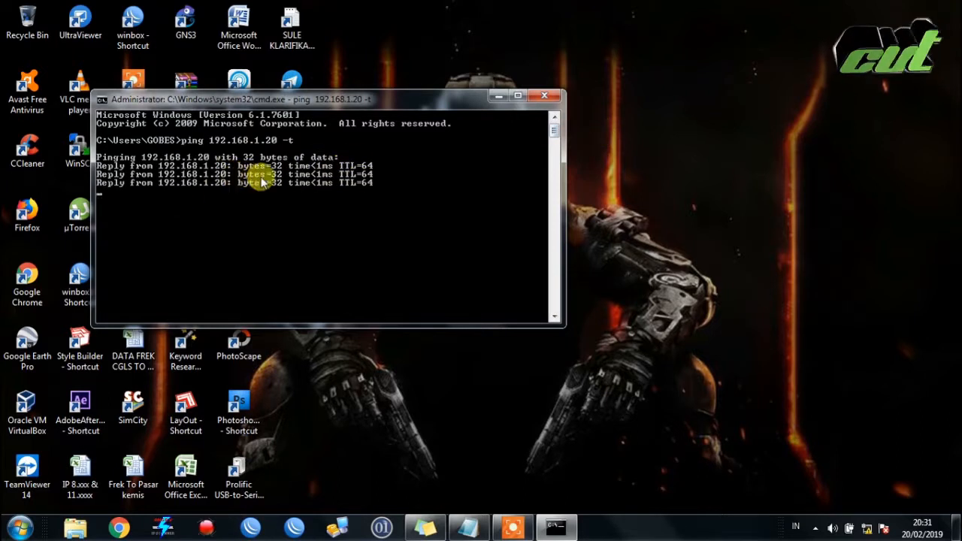
Minimize the ping console and refresh the desktop twice.
left_click(490, 100)
right_click(489, 97)
left_click(520, 133)
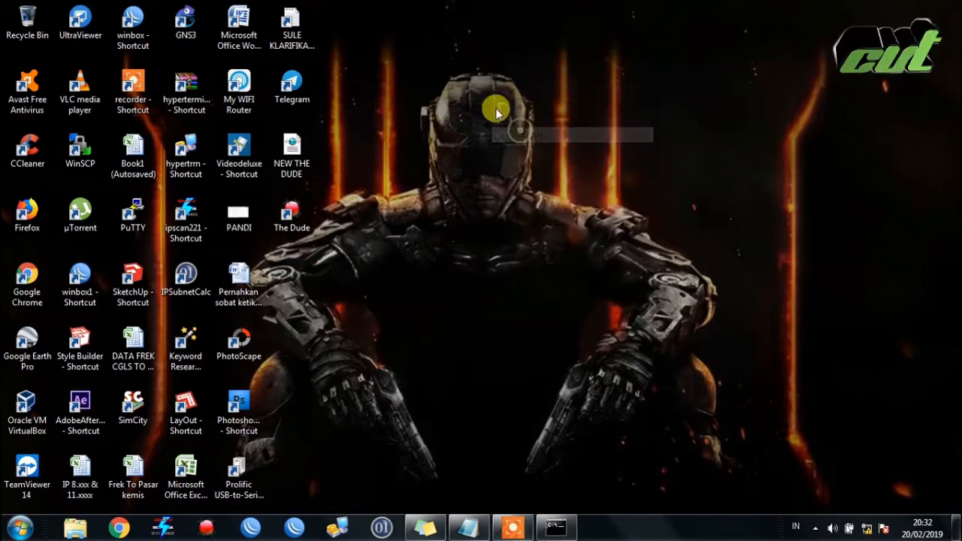
right_click(495, 112)
left_click(529, 149)
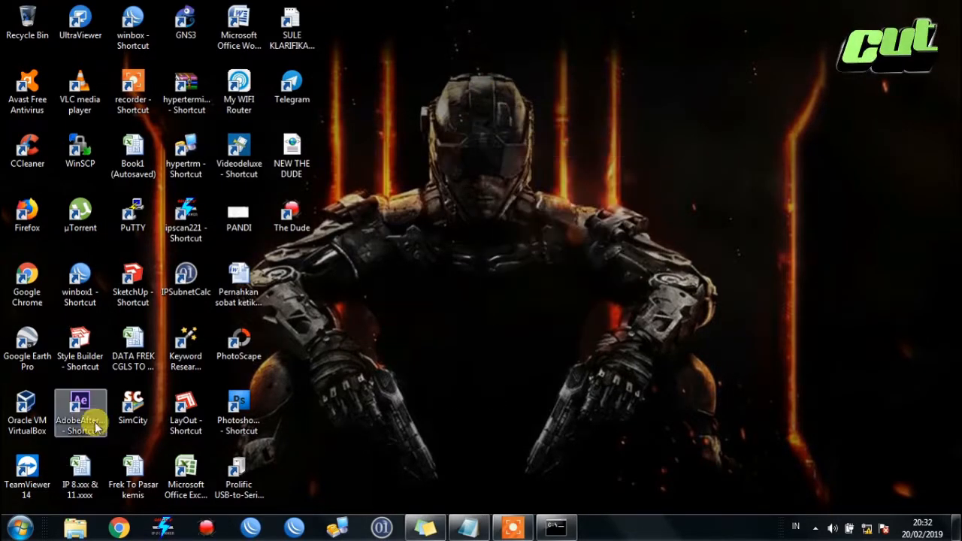
Load 192.168.1.20 in Chrome and proceed past the certificate warning to the airOS login.
left_click(116, 530)
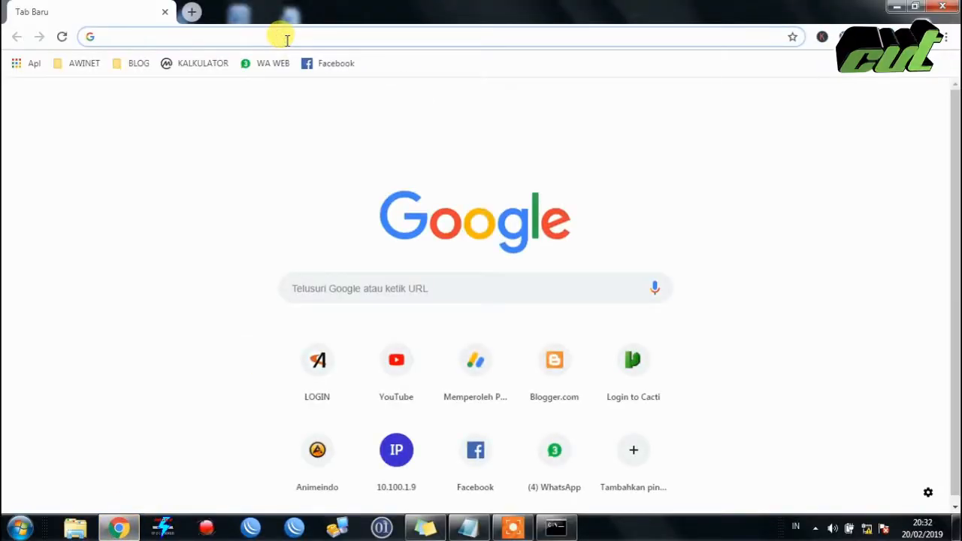
type("192.1")
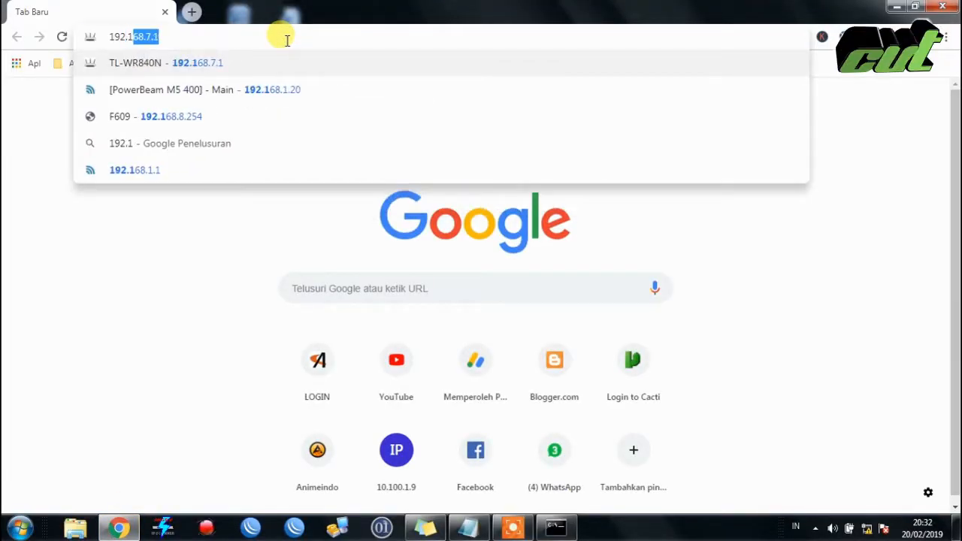
type("68.1.")
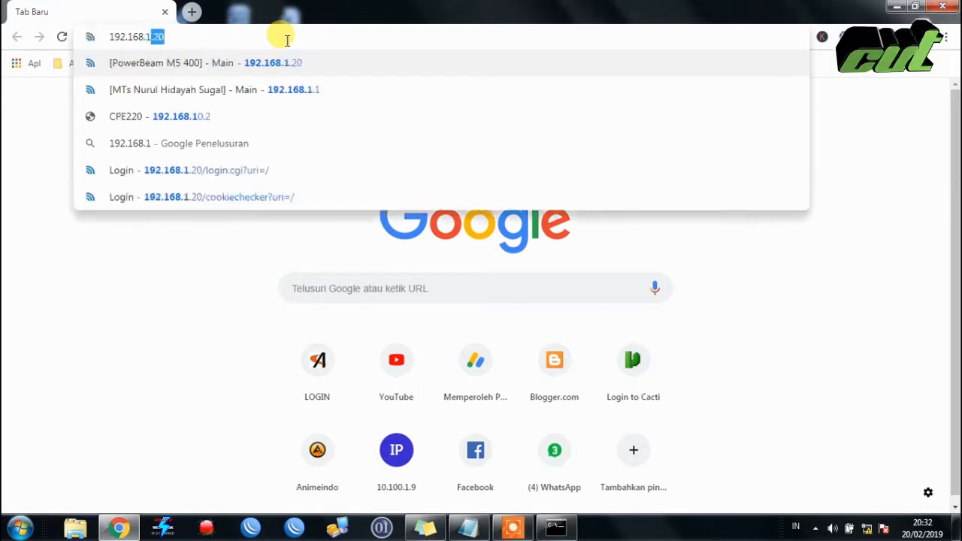
type("20")
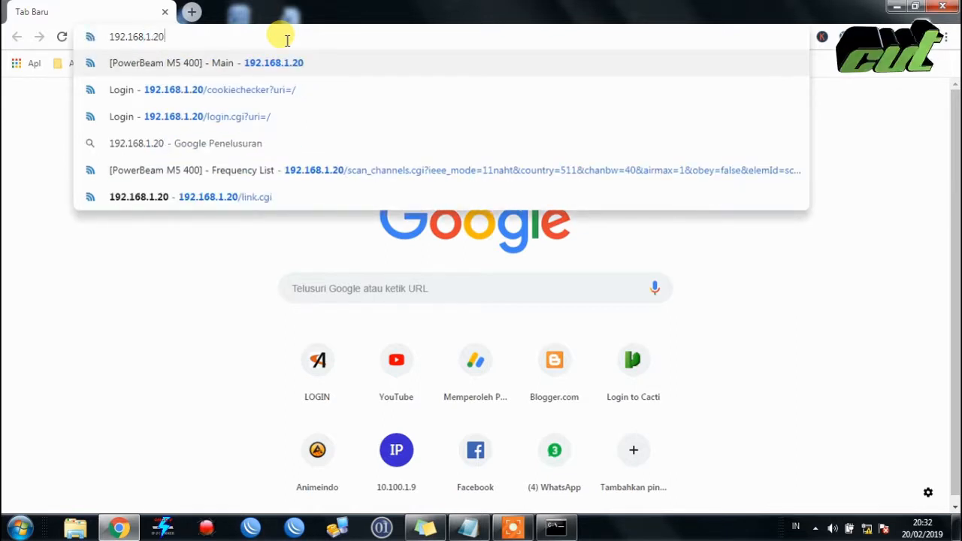
key("Return")
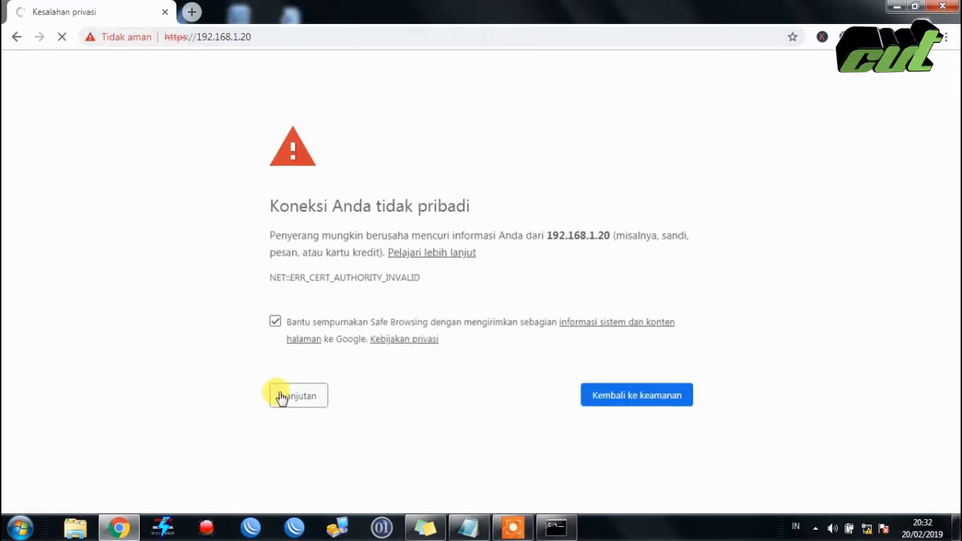
left_click(276, 396)
left_click(355, 503)
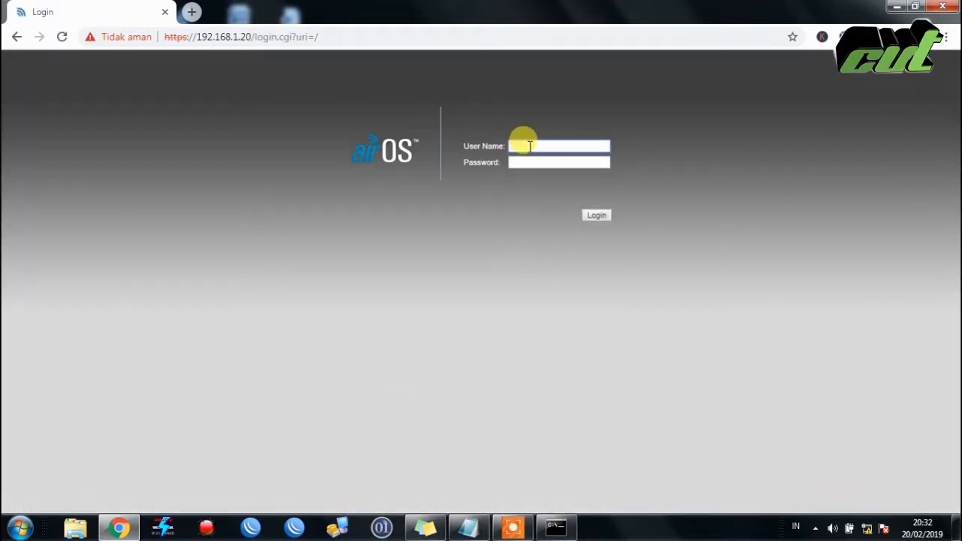
Log in as ubnt, picked from autofill, with the default administrator password.
left_click(522, 146)
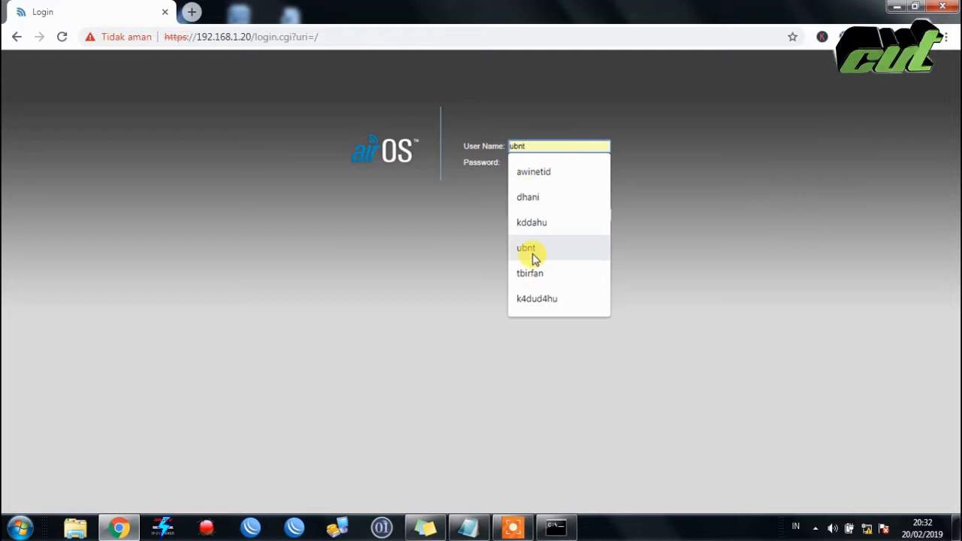
left_click(672, 219)
left_click(555, 146)
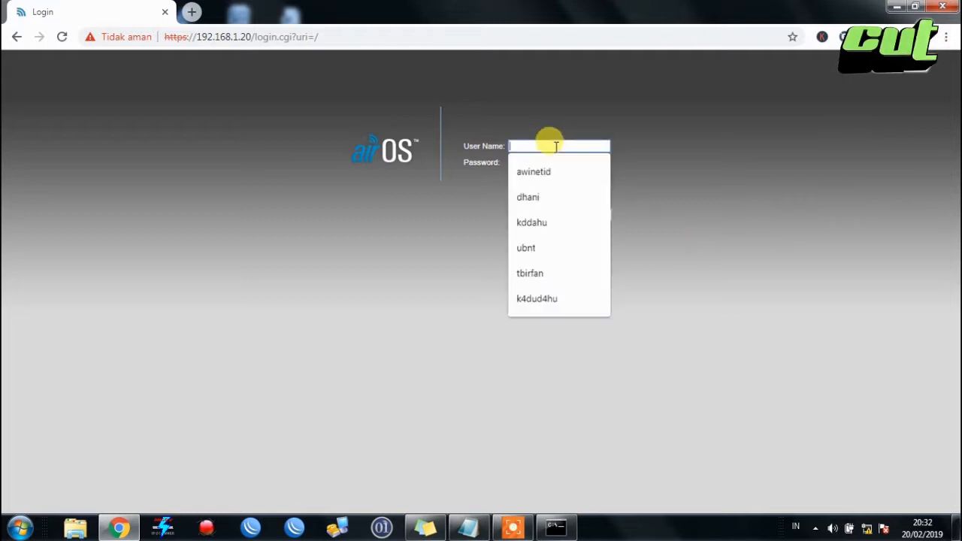
left_click(536, 250)
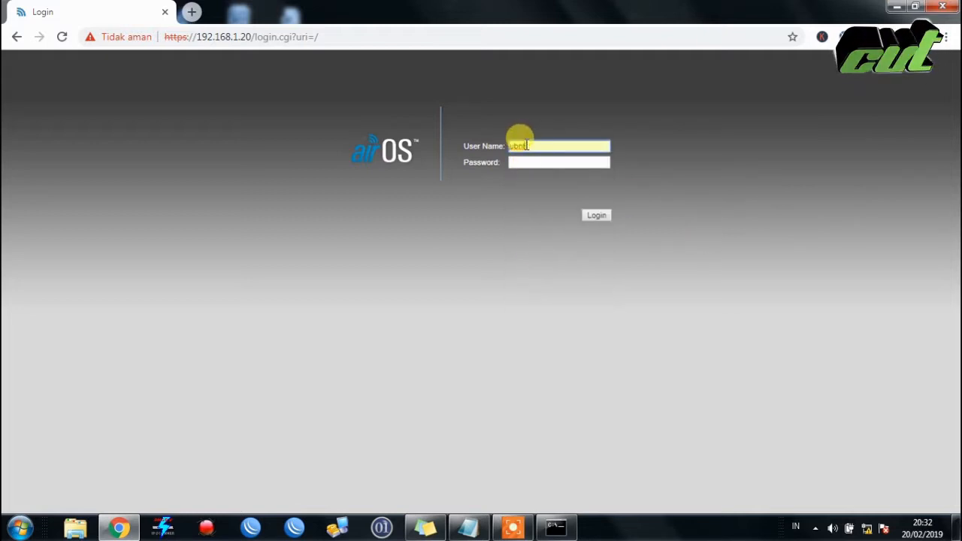
left_click(524, 144)
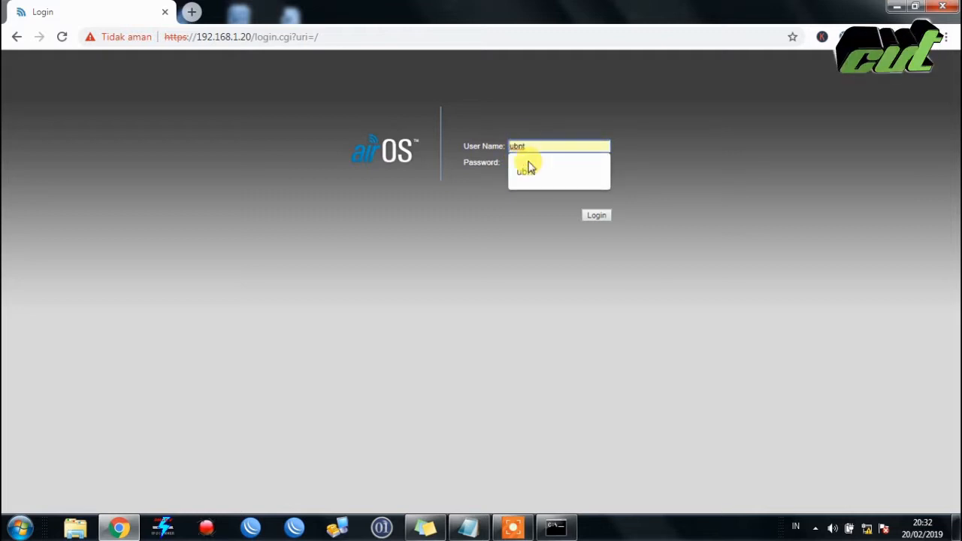
left_click(526, 171)
left_click(529, 162)
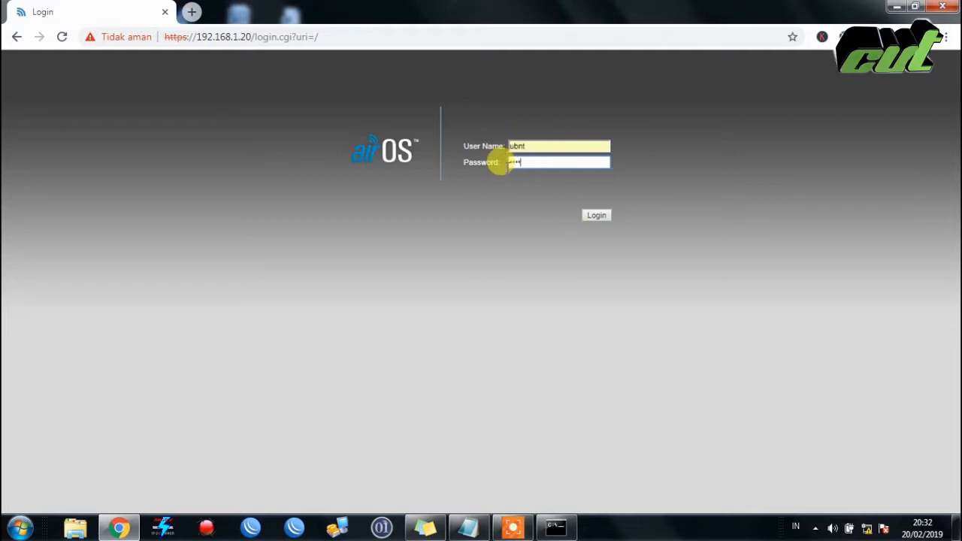
left_click(596, 214)
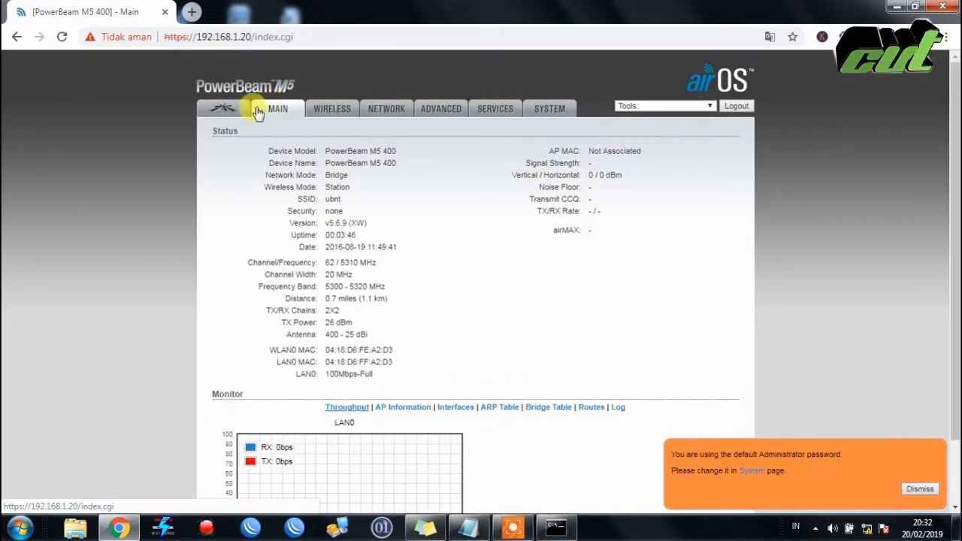
Review the Main page wireless link status, then bring up the Wireless settings page.
left_click(229, 110)
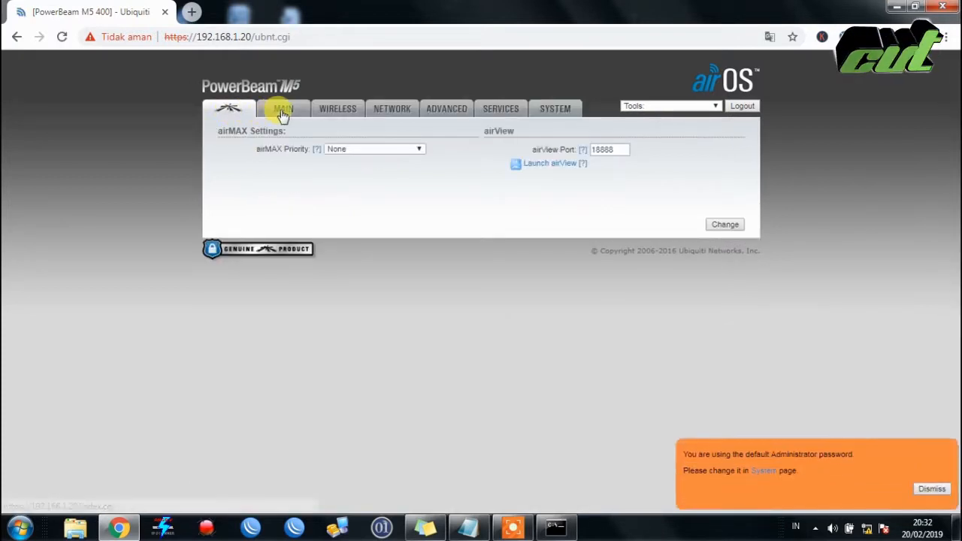
left_click(283, 110)
left_click_drag(519, 145, 628, 216)
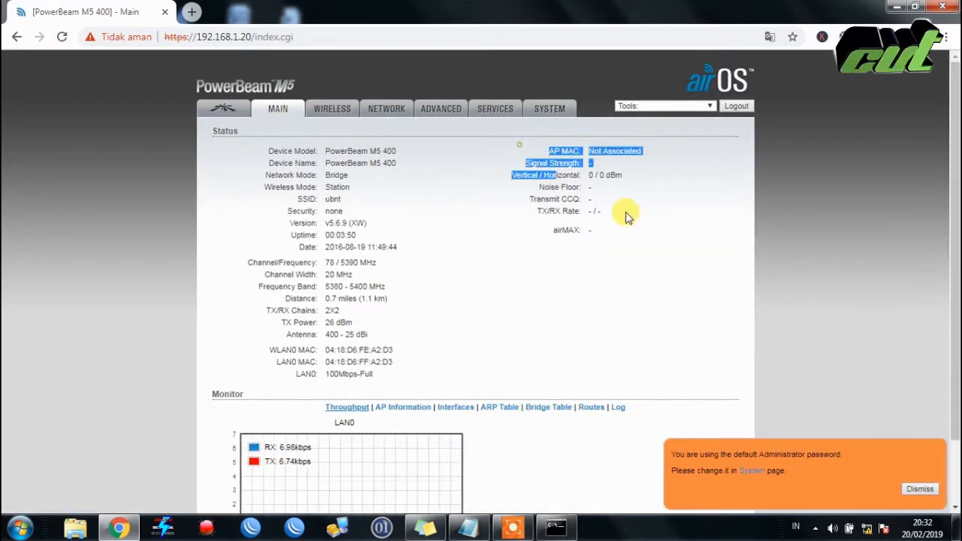
left_click(511, 160)
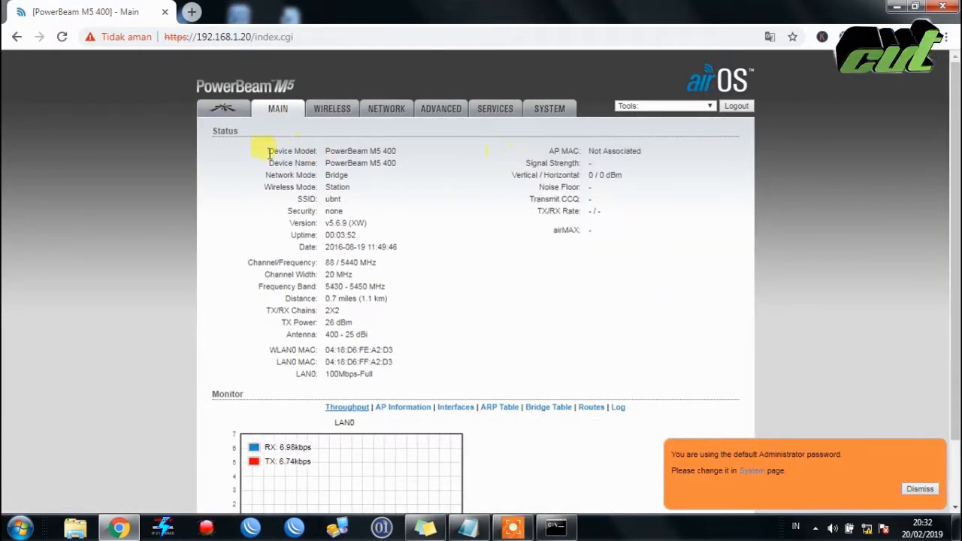
left_click_drag(552, 147, 671, 269)
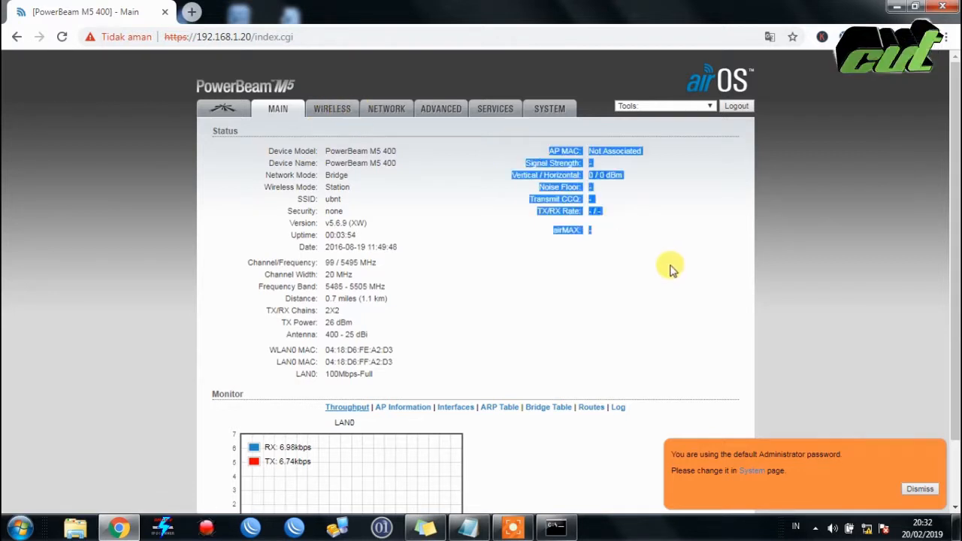
left_click(333, 111)
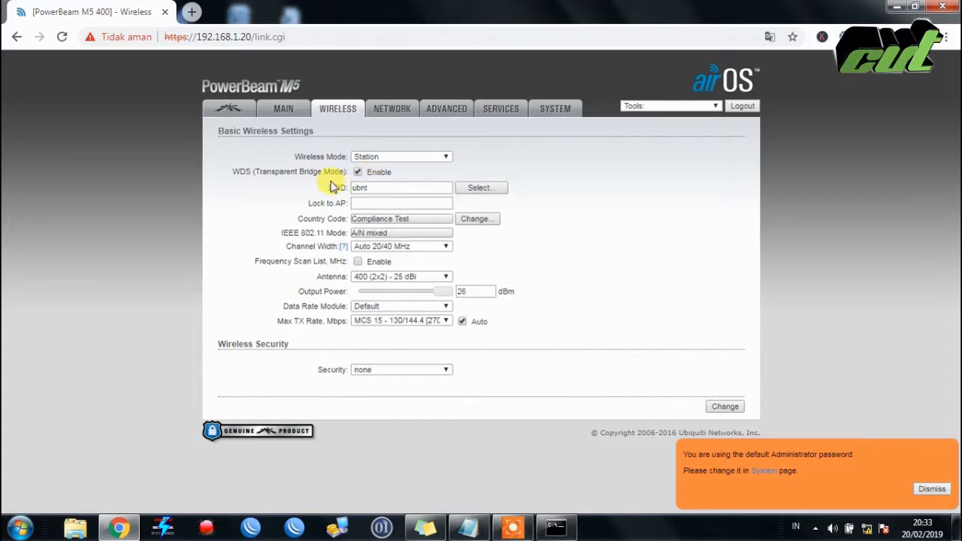
Leave the country code unchanged and select TO PDAM MENEZ from the site survey as the SSID.
left_click(474, 219)
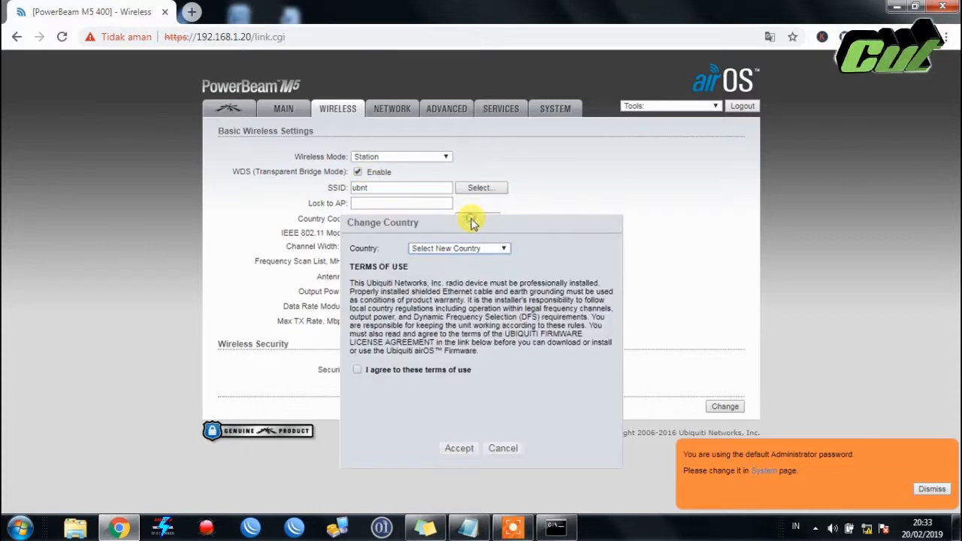
left_click(499, 448)
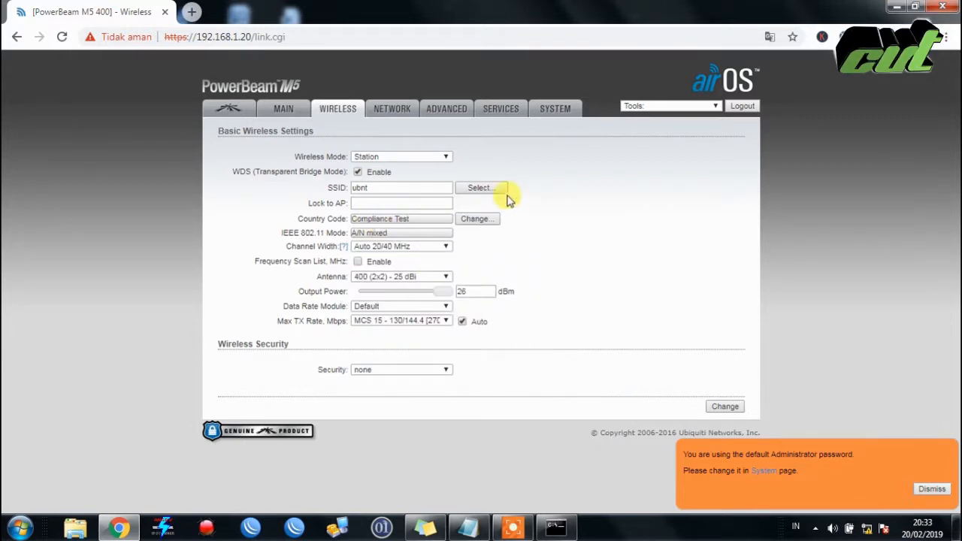
left_click(478, 189)
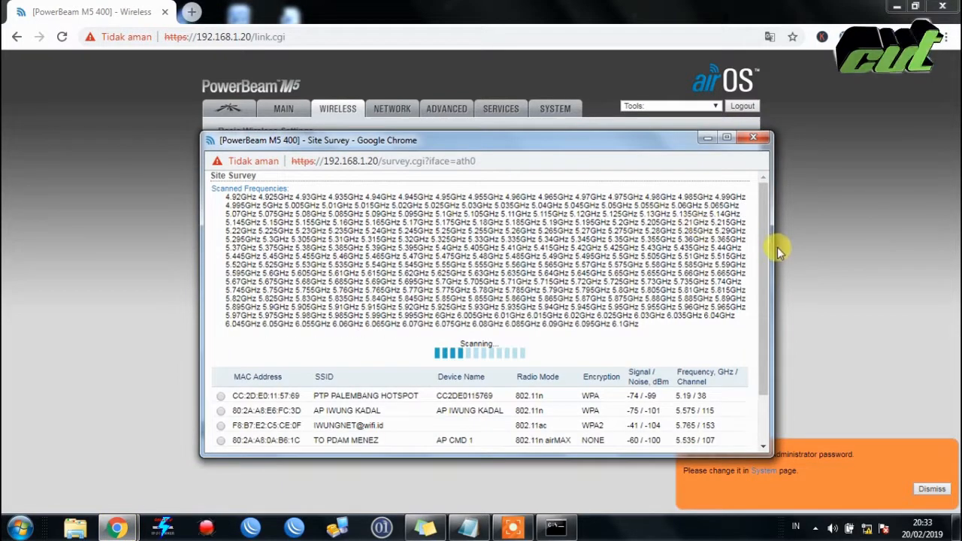
left_click_drag(766, 235, 765, 254)
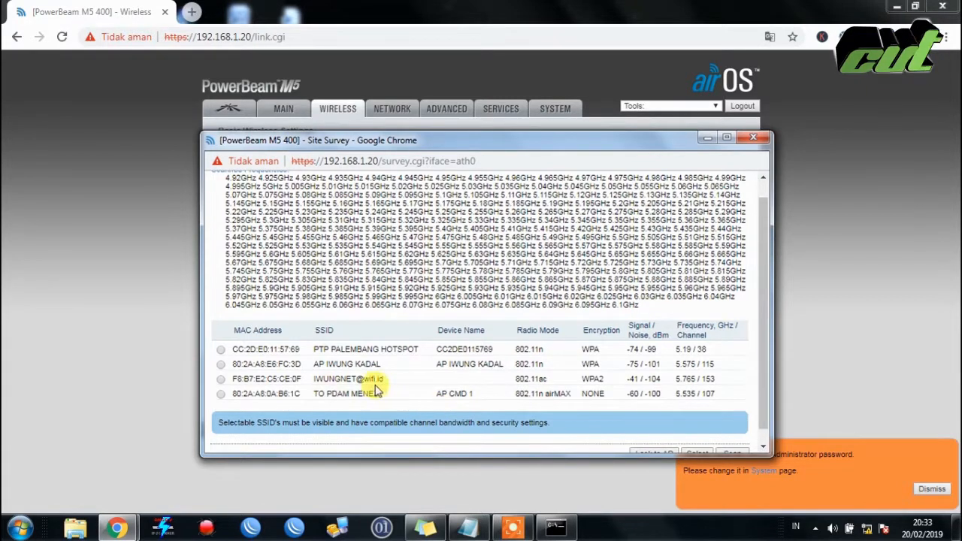
left_click(221, 394)
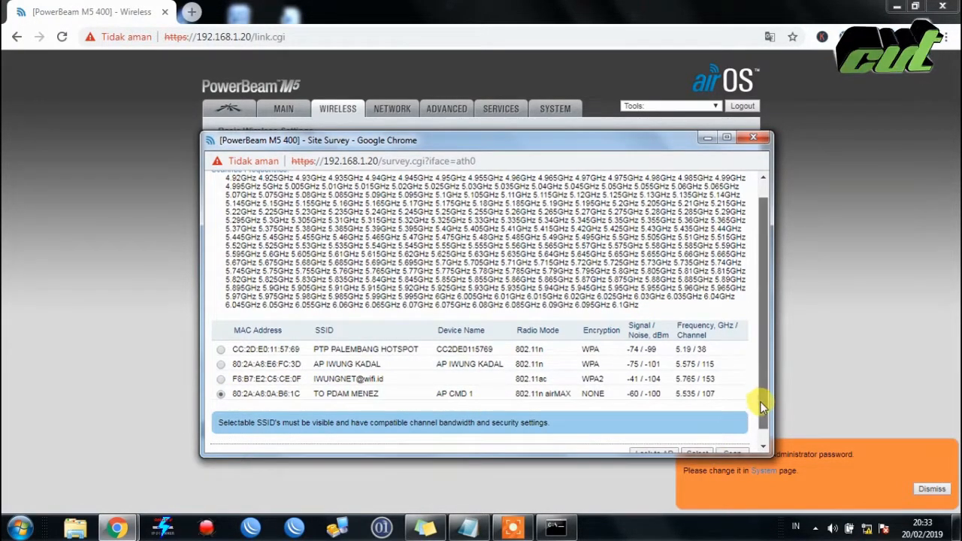
scroll(759, 401, "down", 1)
left_click(697, 439)
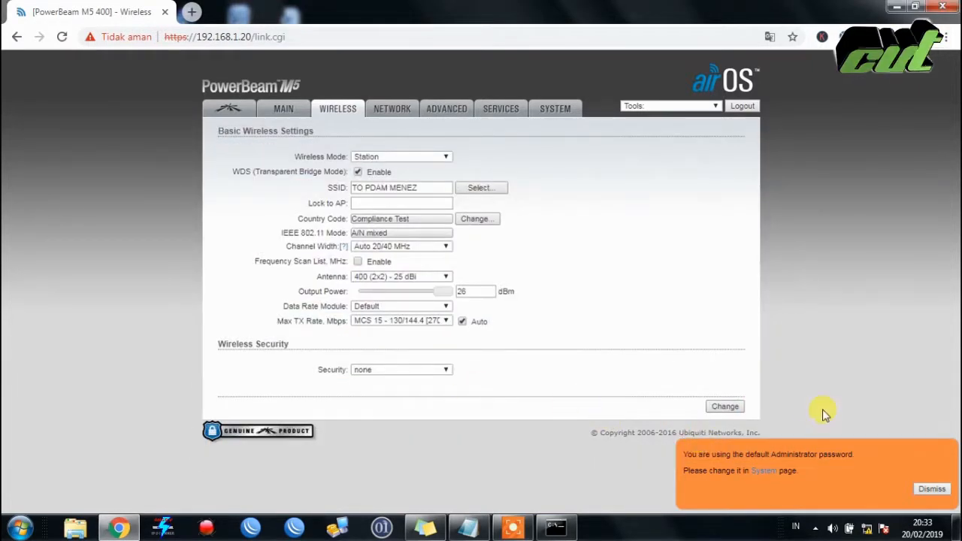
Save the wireless settings and dismiss the password change and default password notices.
left_click(723, 407)
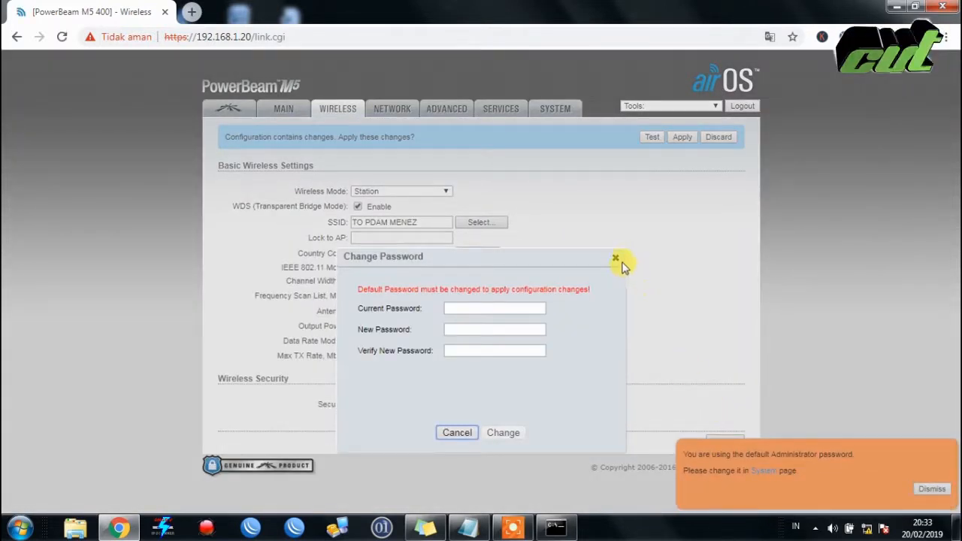
left_click(615, 259)
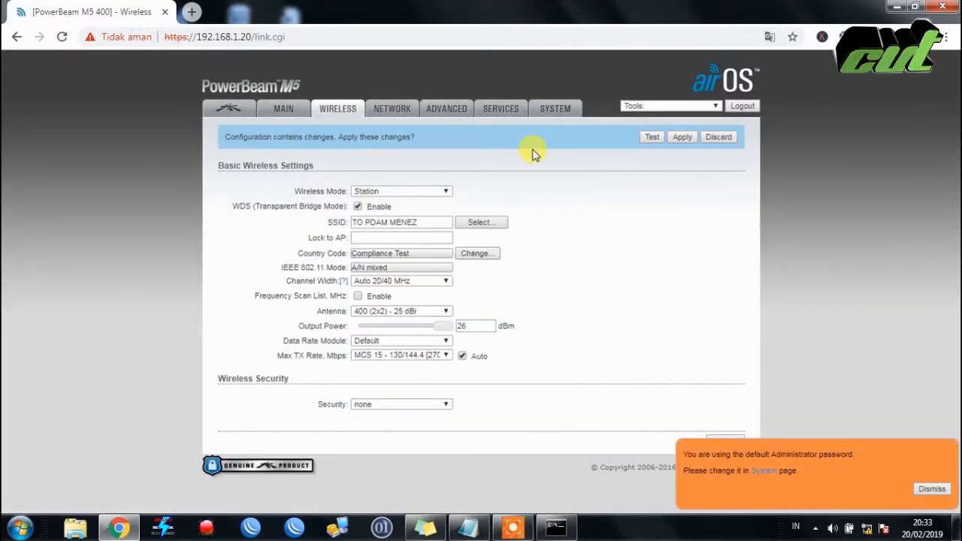
left_click(932, 488)
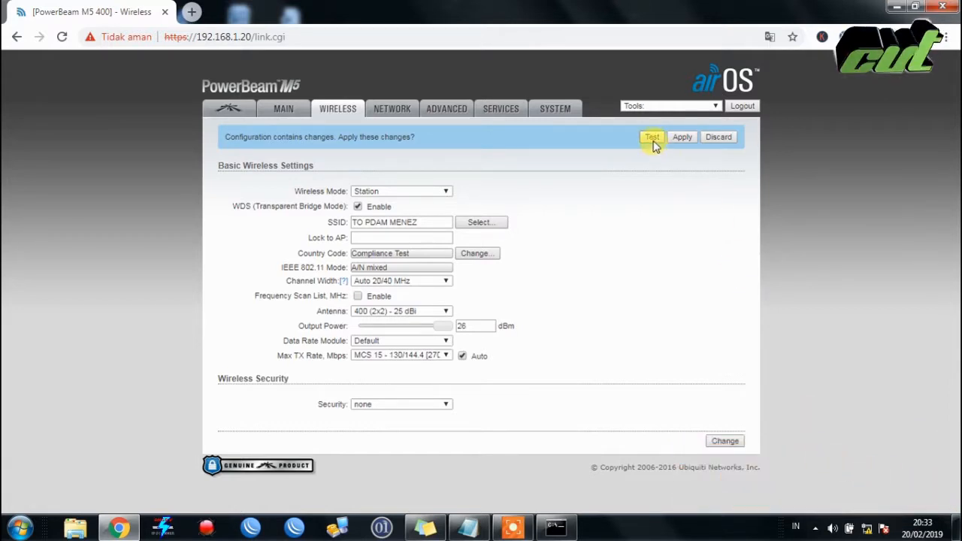
Attempt Apply, cancel the password prompts, and go to the System page (firmware XW.v5.6.9).
left_click(683, 136)
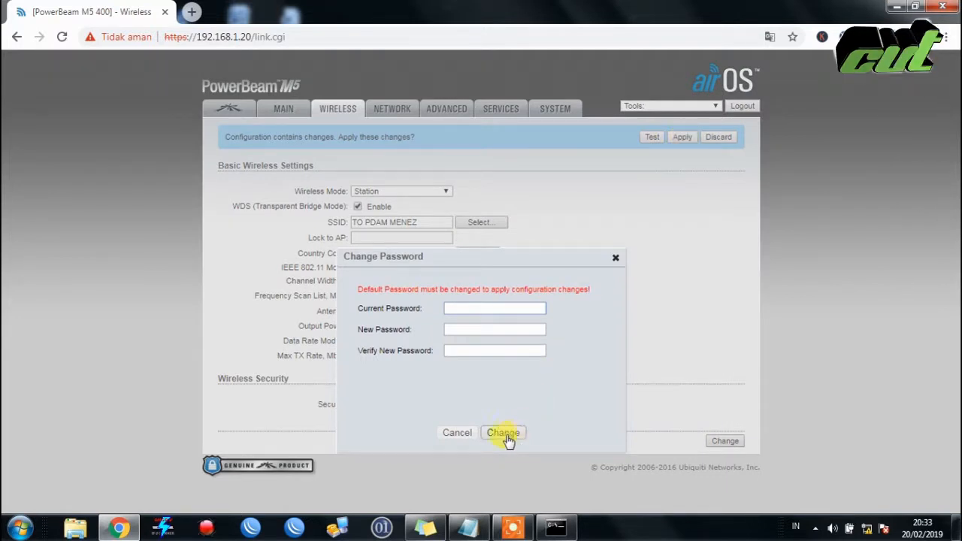
left_click(462, 435)
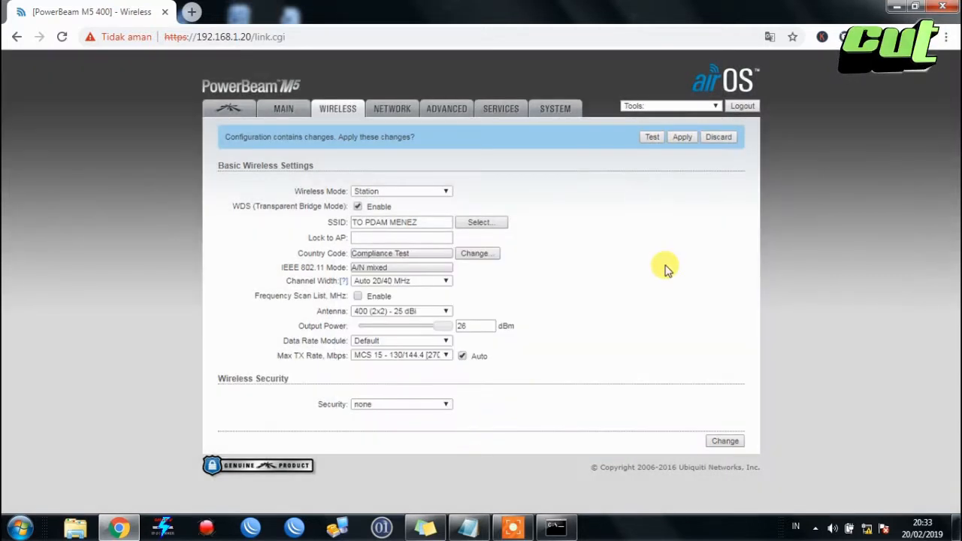
left_click(554, 111)
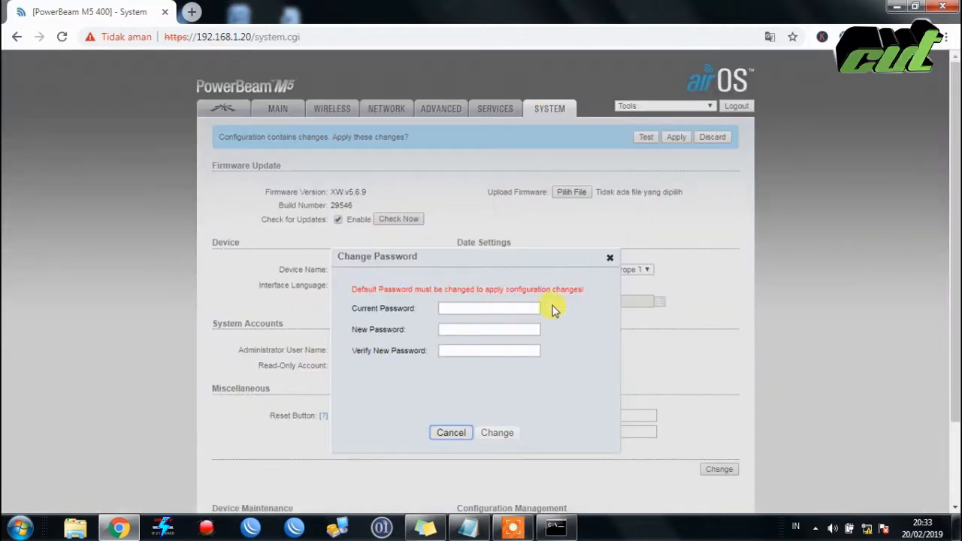
left_click(484, 329)
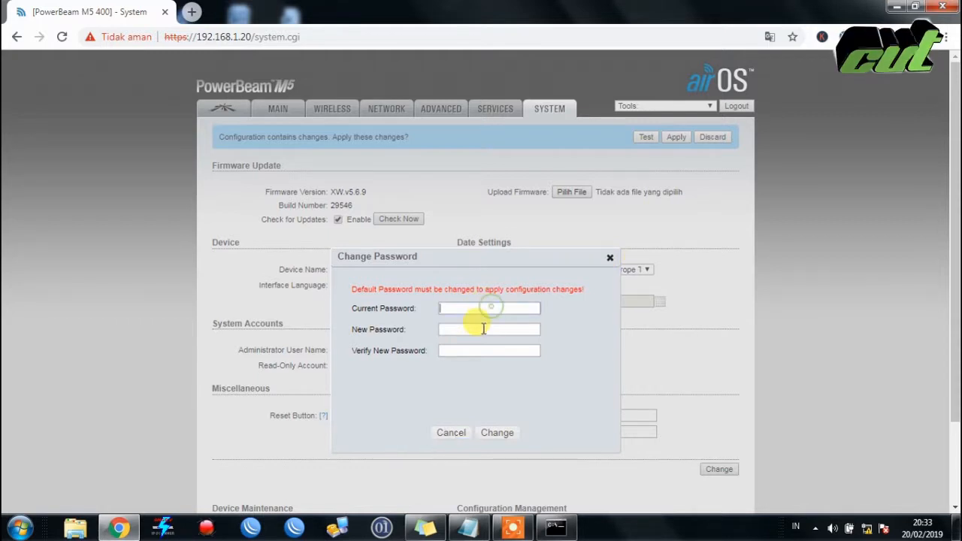
left_click(610, 257)
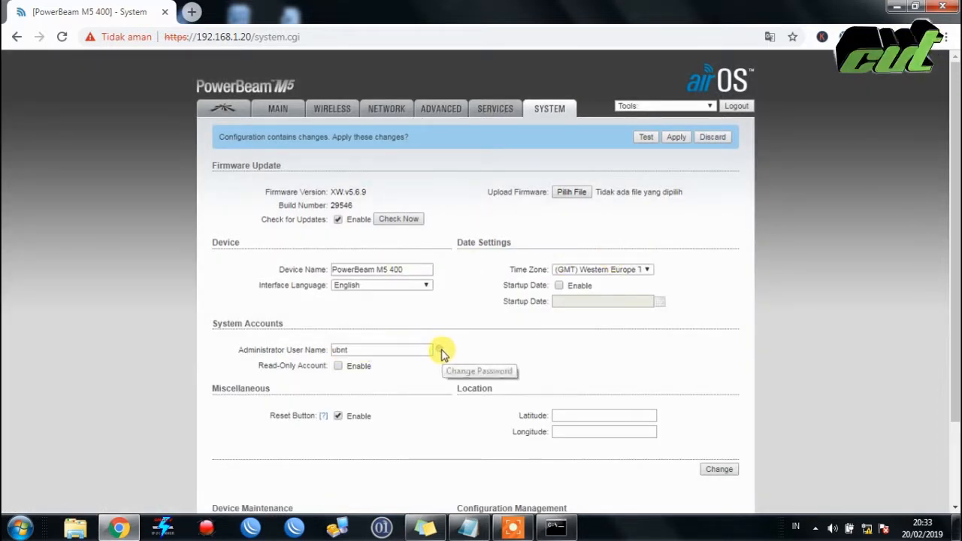
Enter the current administrator password and a new password twice, then save the account settings.
left_click(439, 351)
left_click(398, 351)
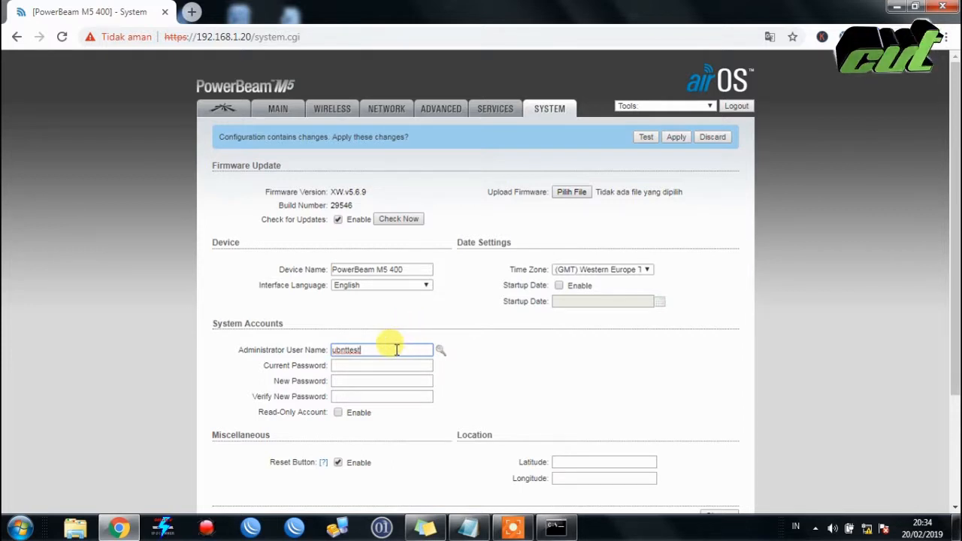
left_click_drag(396, 350, 287, 346)
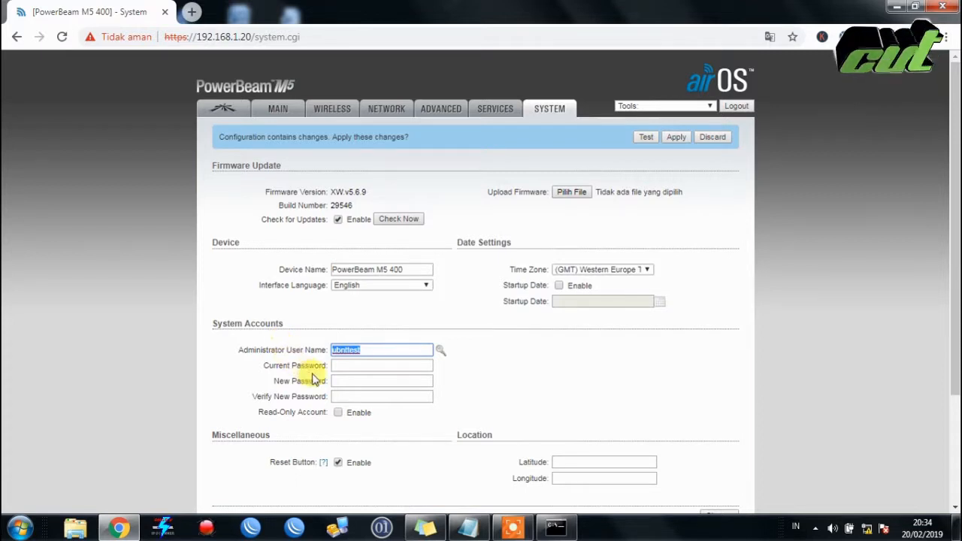
left_click(344, 365)
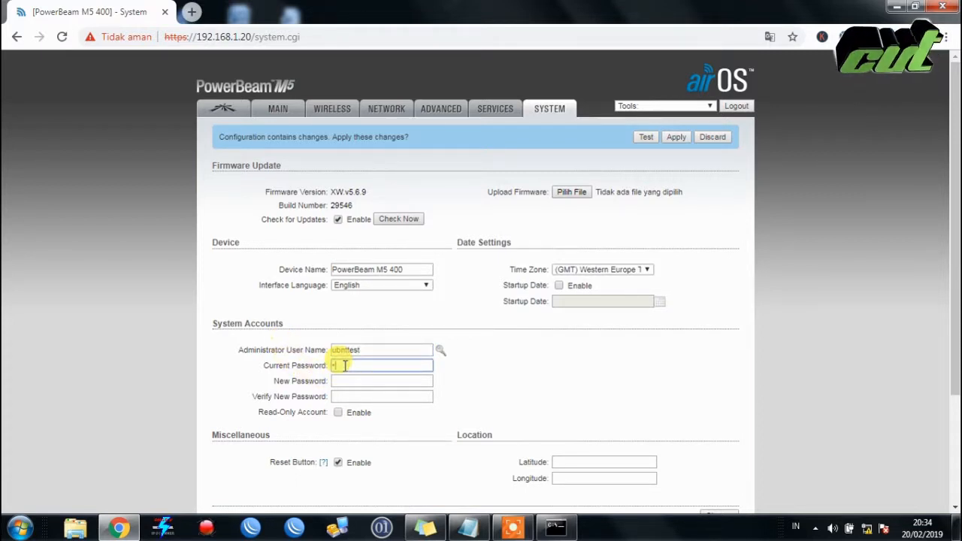
left_click(349, 379)
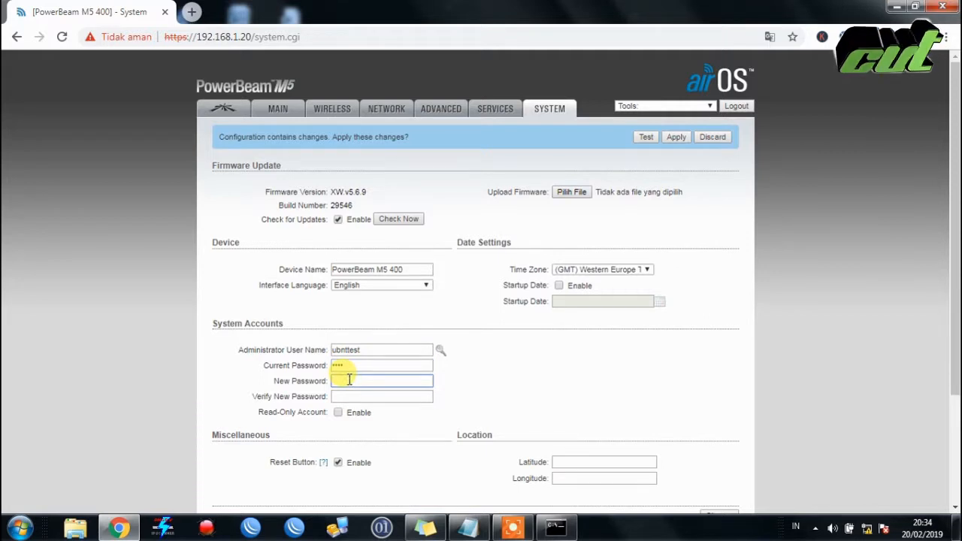
left_click(356, 394)
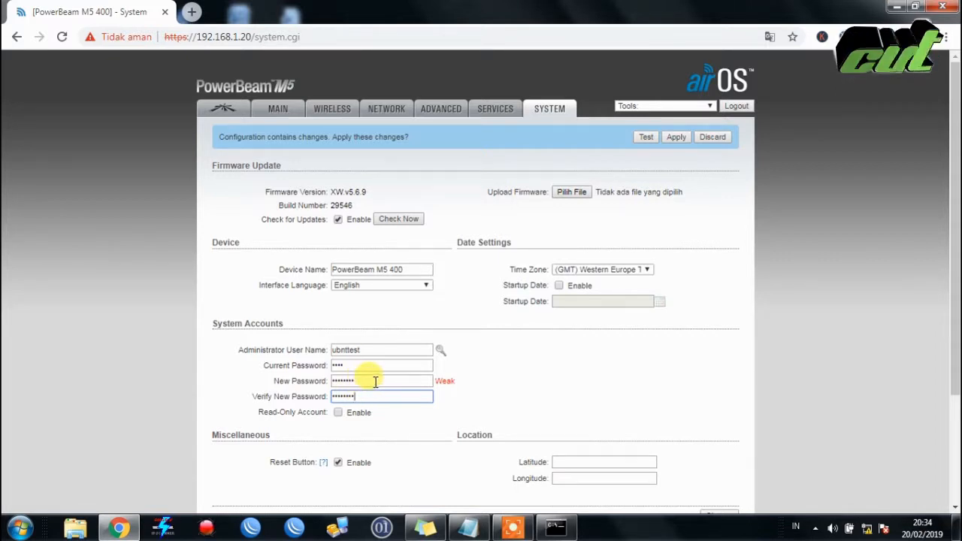
scroll(569, 408, "down", 2)
left_click(719, 368)
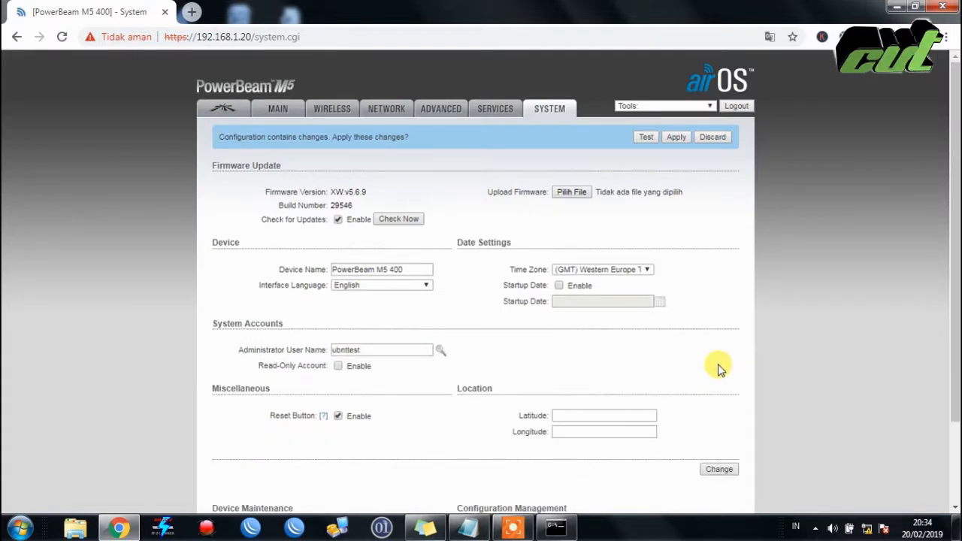
Trim the extra text from the user name so it reads ubnt, and save again.
left_click_drag(365, 350, 345, 352)
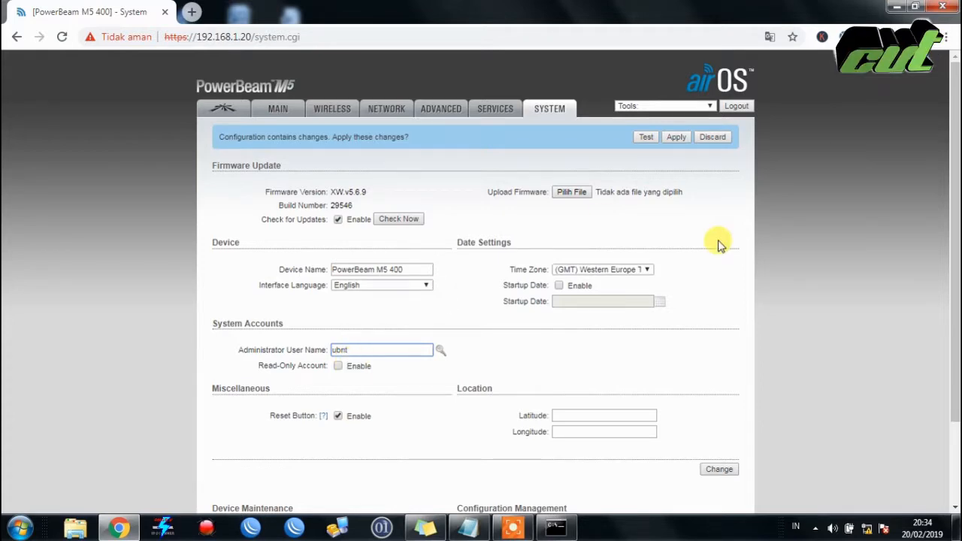
scroll(718, 293, "down", 2)
left_click(713, 368)
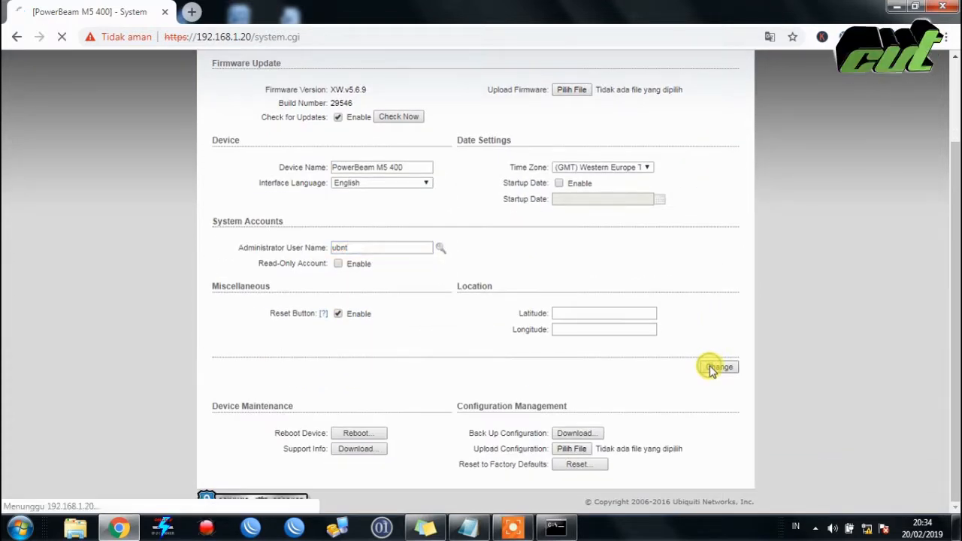
Record the new administrator password on a new line of the Notepad IP notes.
left_click(467, 528)
key("Return")
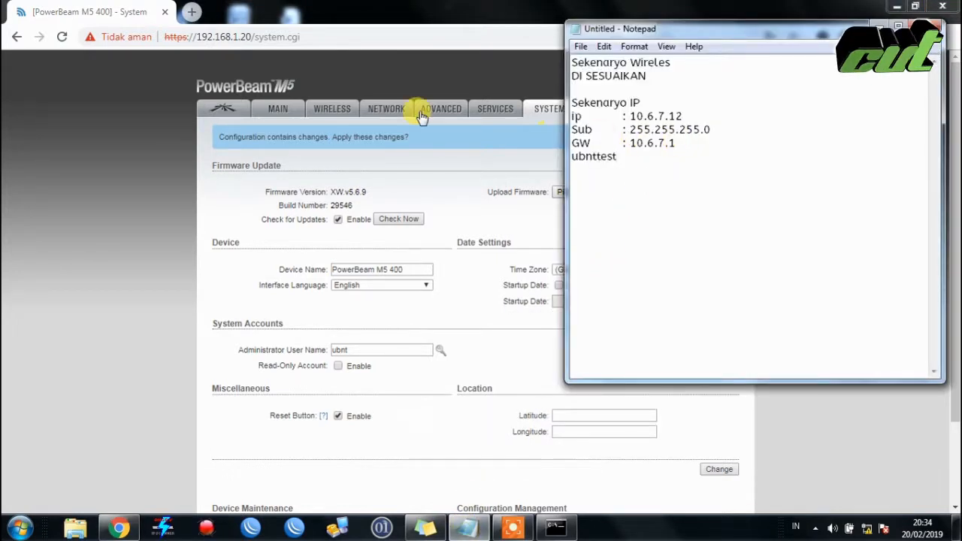
left_click(412, 145)
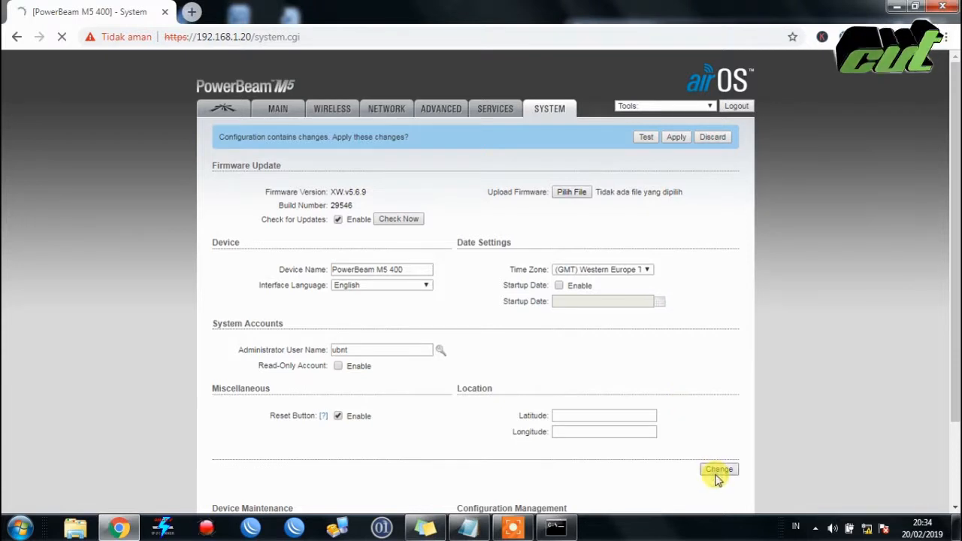
Test the pending configuration, watch the ping replies resume, then reload the device page.
left_click(650, 141)
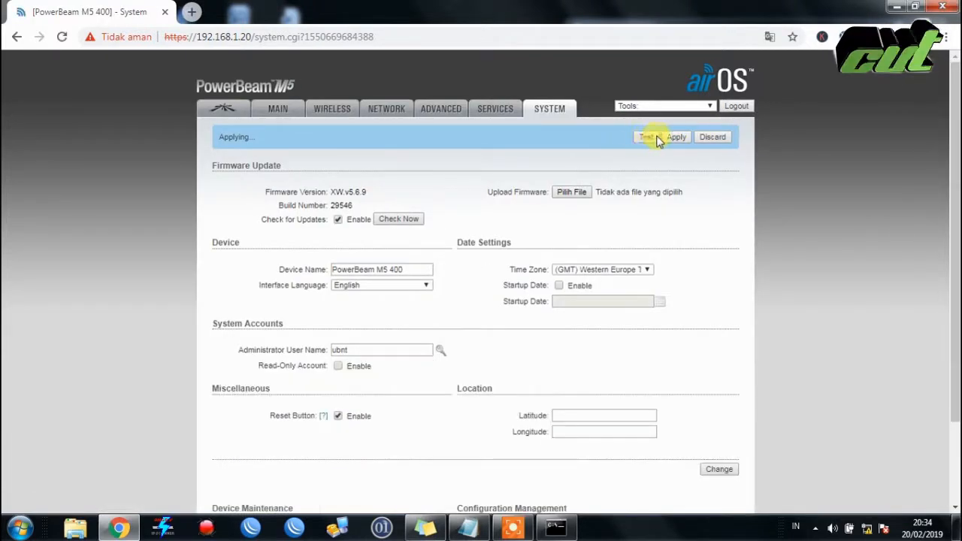
left_click(556, 527)
left_click_drag(348, 98, 581, 133)
left_click_drag(576, 191, 575, 235)
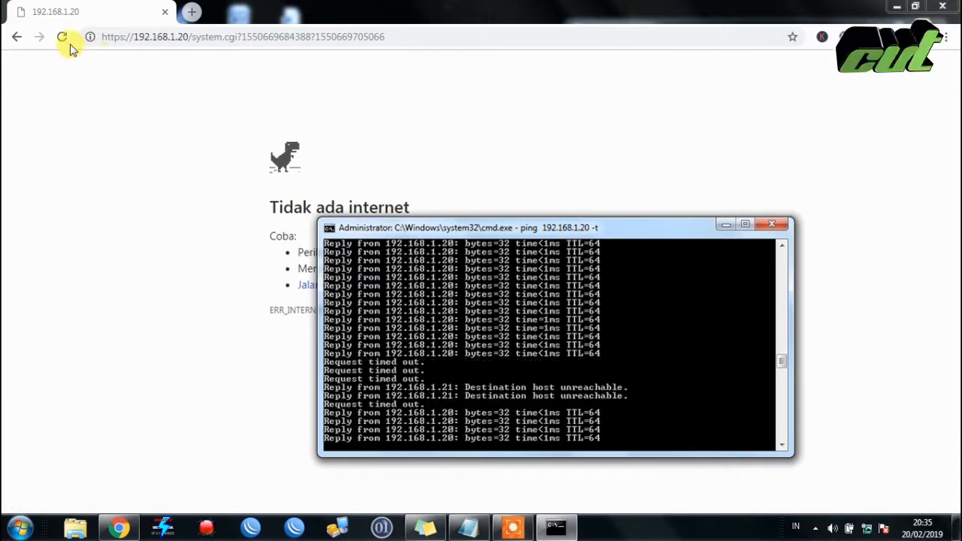
left_click(63, 39)
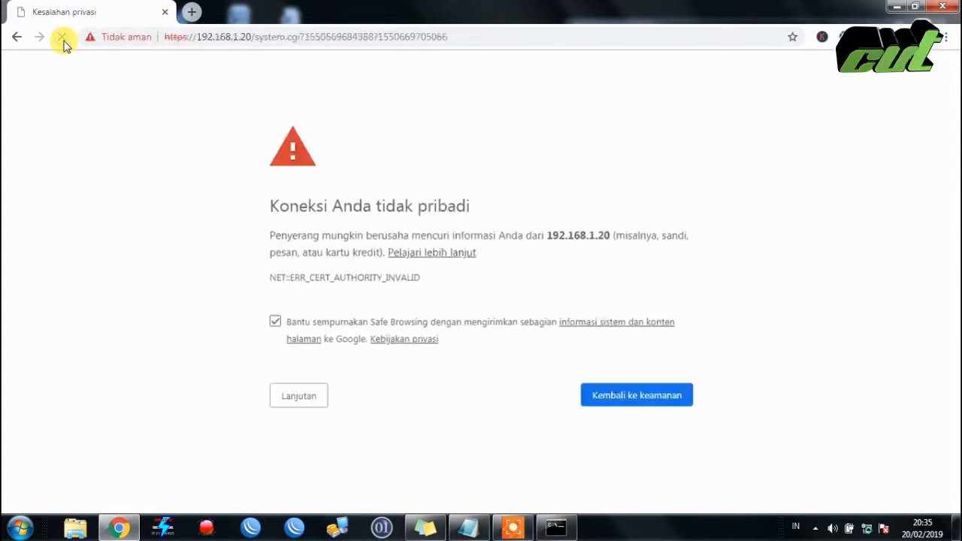
Proceed past the certificate warning to 192.168.1.20 again.
left_click(293, 396)
scroll(316, 450, "down", 1)
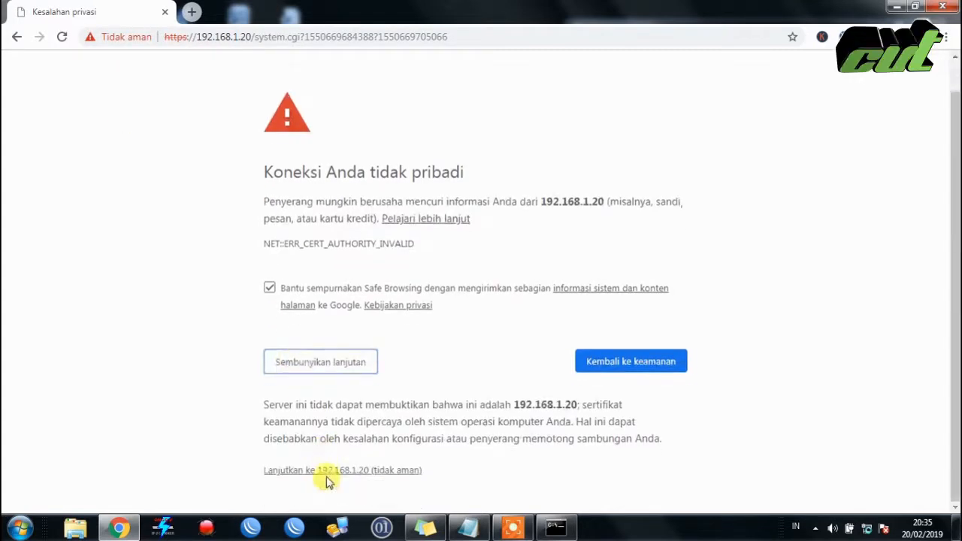
left_click(328, 474)
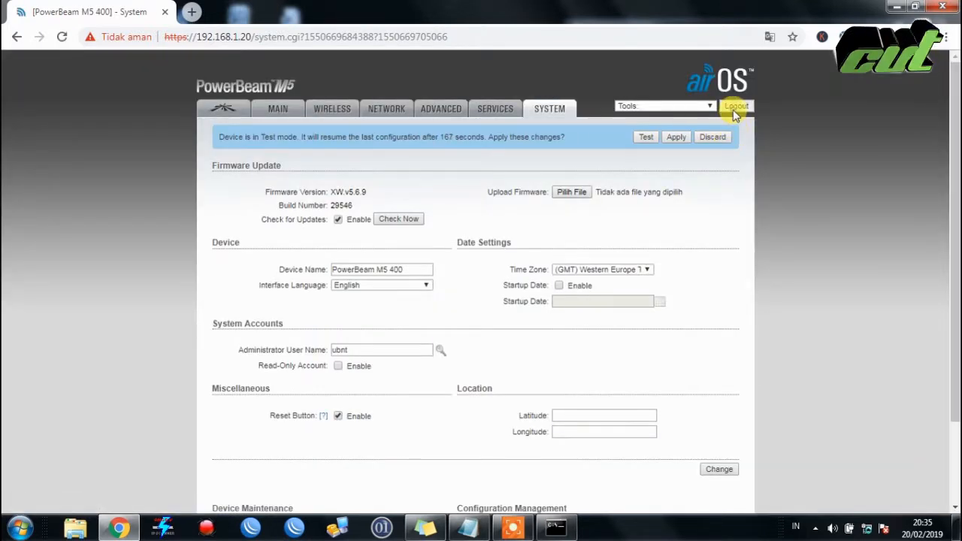
Log out, then log back in as ubnt with the new password.
left_click(734, 108)
left_click(587, 145)
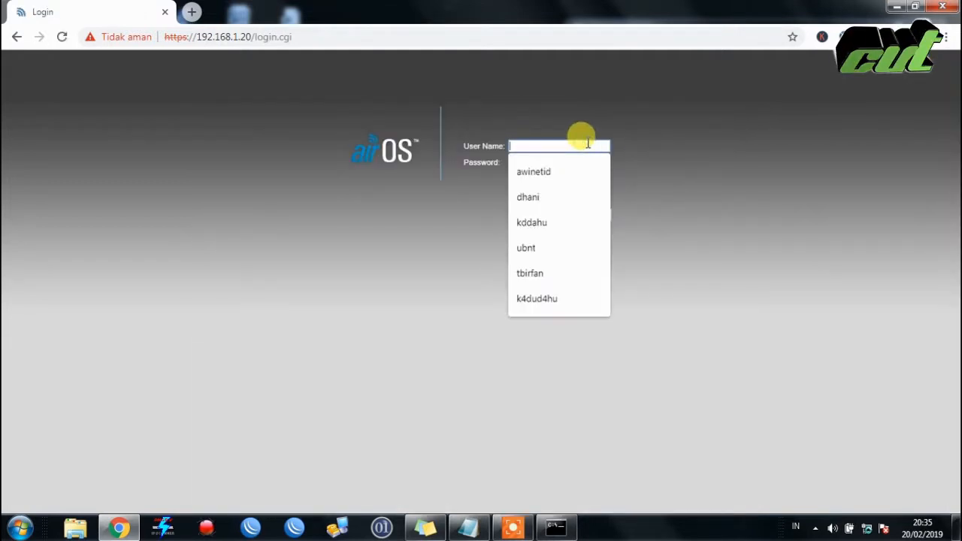
left_click(556, 248)
left_click(551, 160)
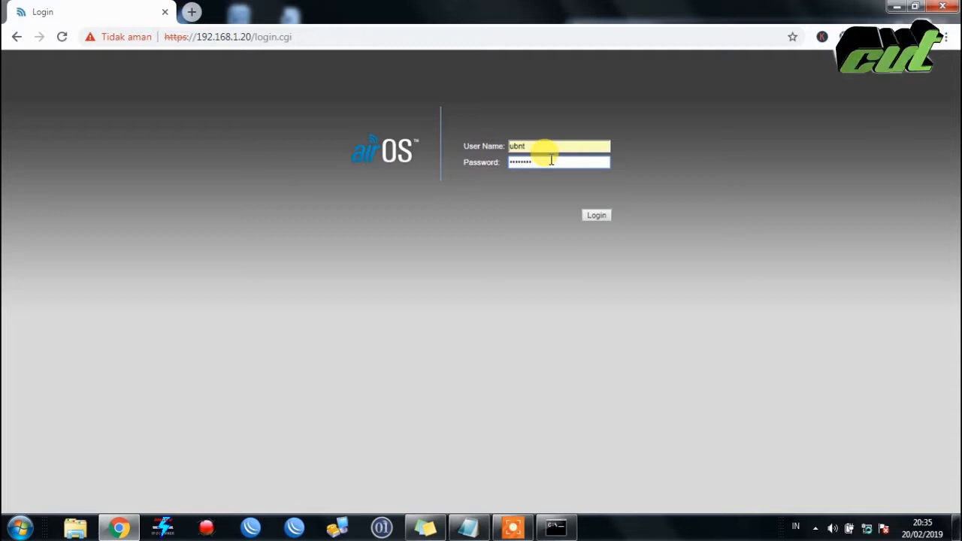
left_click(597, 215)
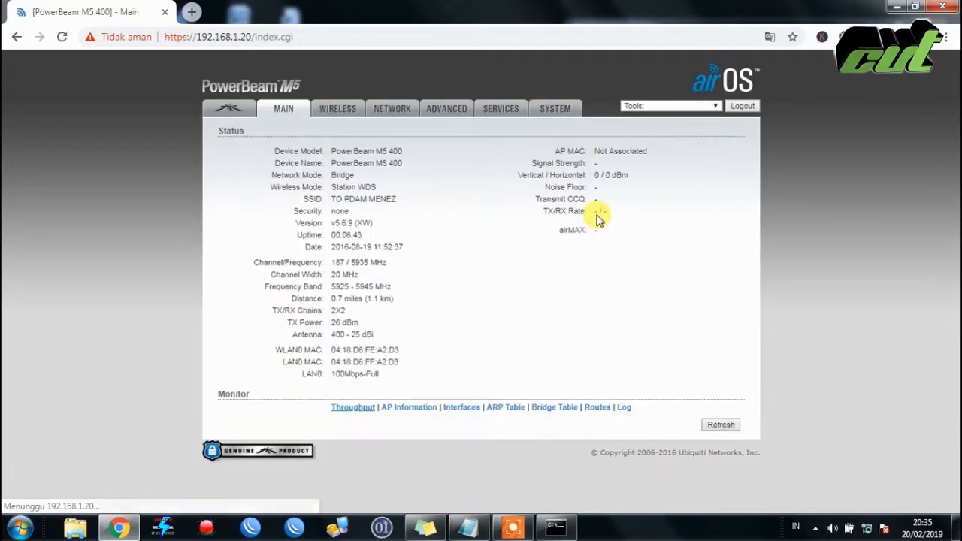
Go back to the Main status page and refresh the link values.
left_click(333, 111)
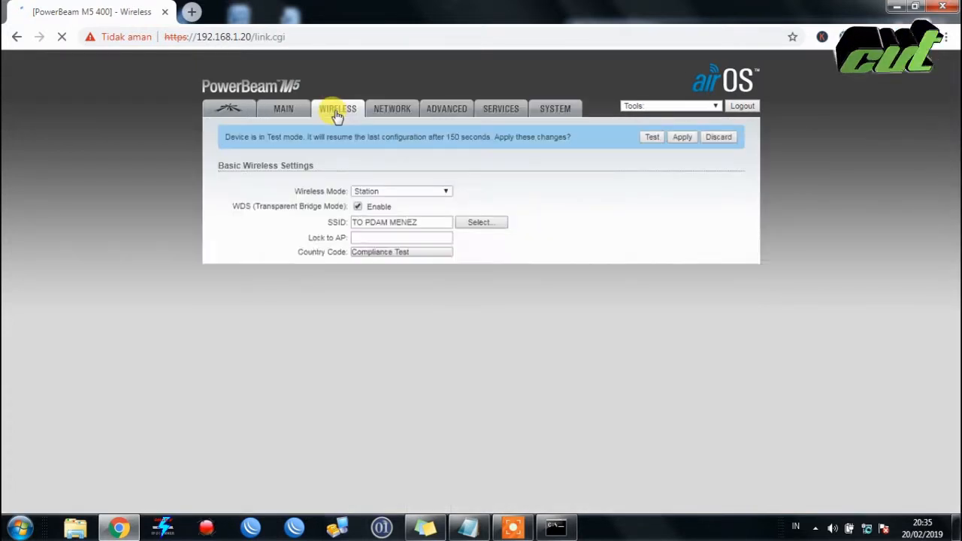
left_click(279, 110)
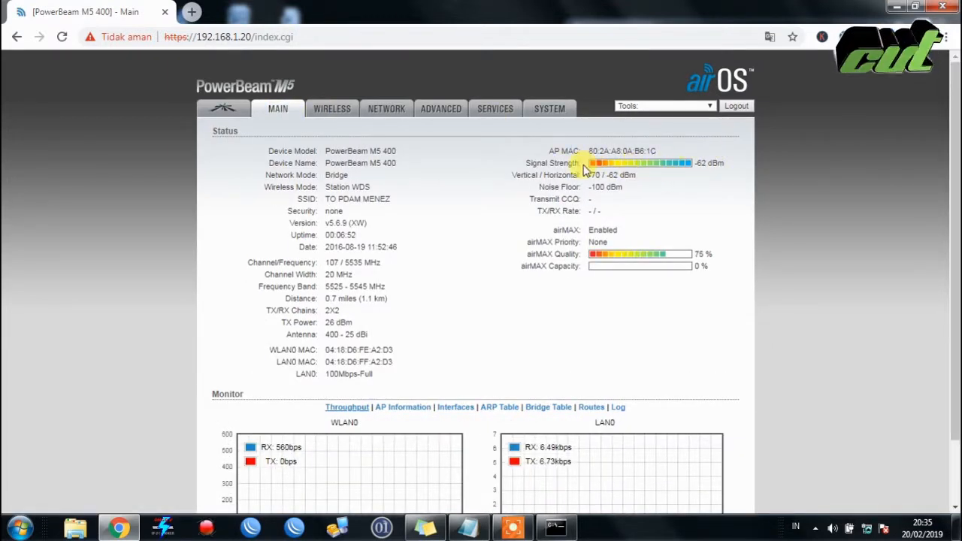
scroll(683, 357, "down", 2)
left_click(721, 476)
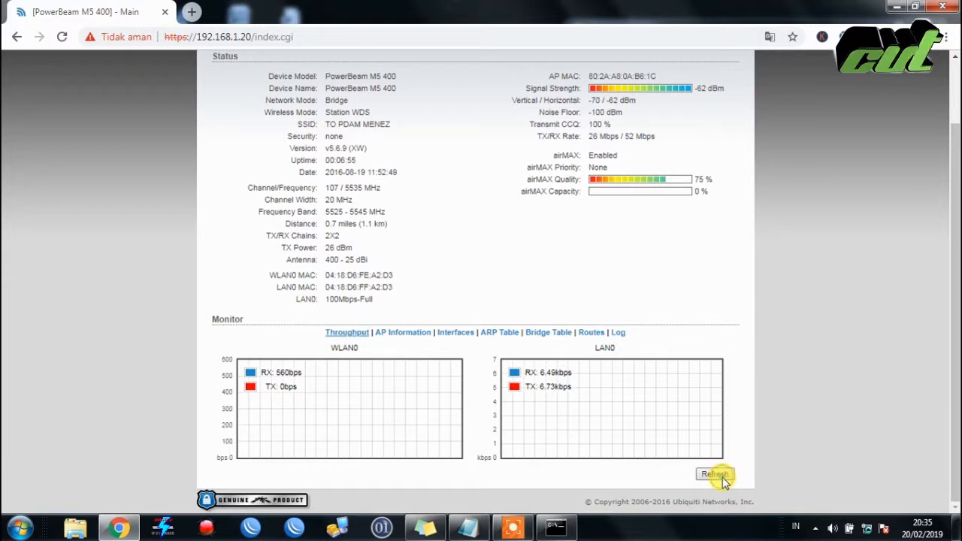
left_click(721, 476)
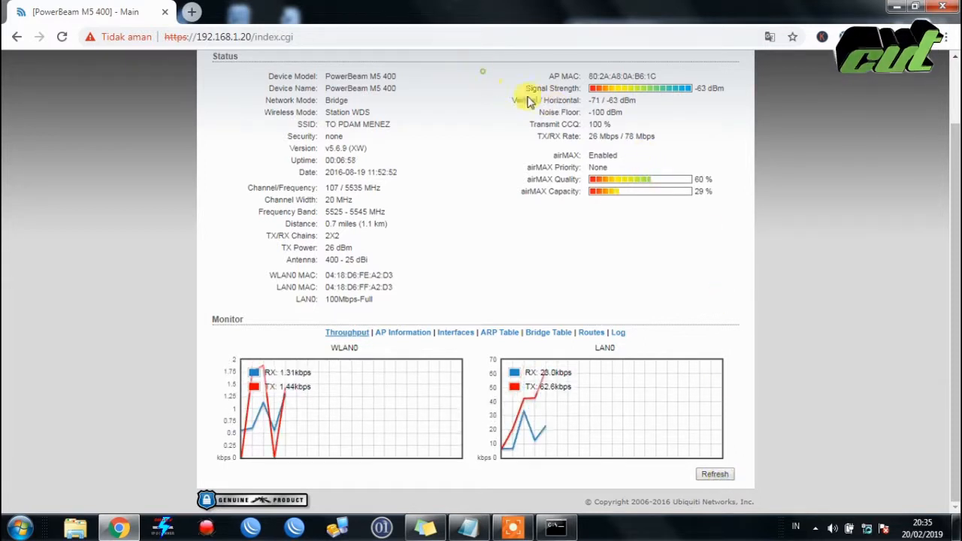
Check the -63 dBm signal and 63% airMAX quality, then go to Wireless settings.
left_click_drag(490, 77, 725, 236)
left_click_drag(477, 80, 664, 235)
left_click(560, 139)
left_click_drag(526, 75, 728, 215)
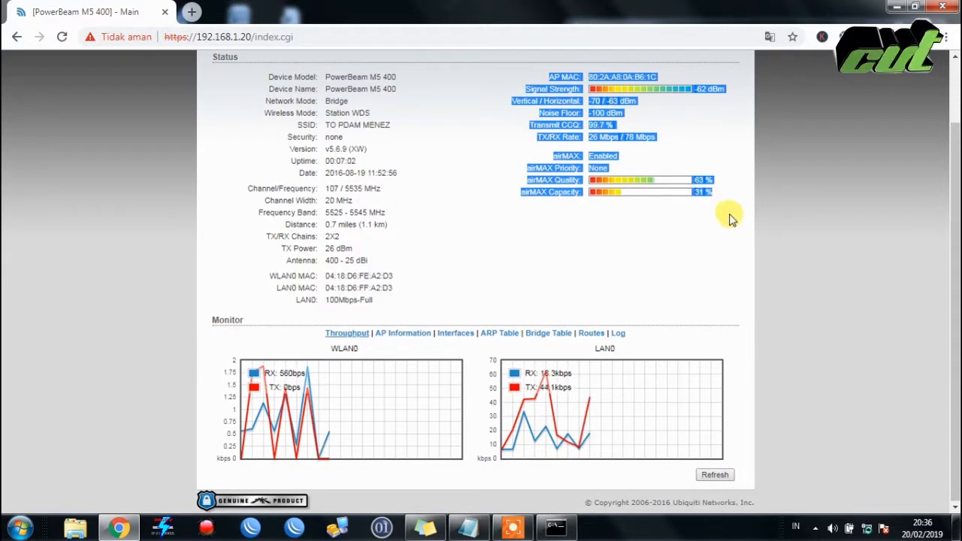
left_click(703, 246)
scroll(639, 263, "up", 1)
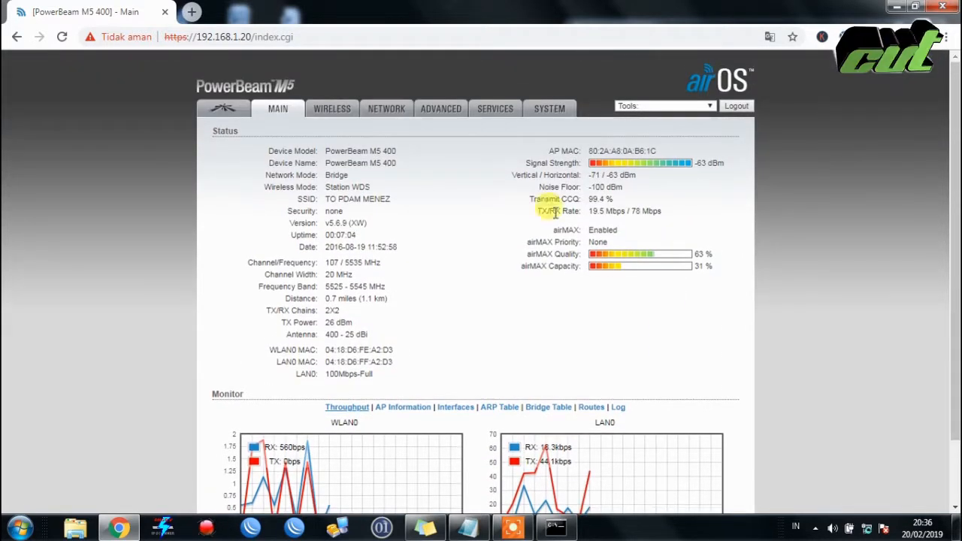
left_click(338, 110)
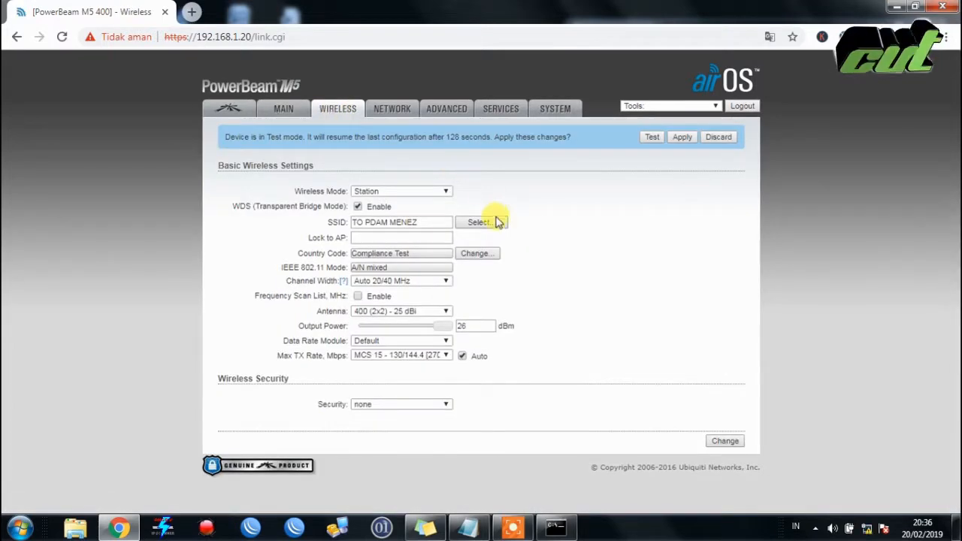
Run a site survey and copy the 5.535 frequency of TO PDAM MENEZ.
left_click(493, 223)
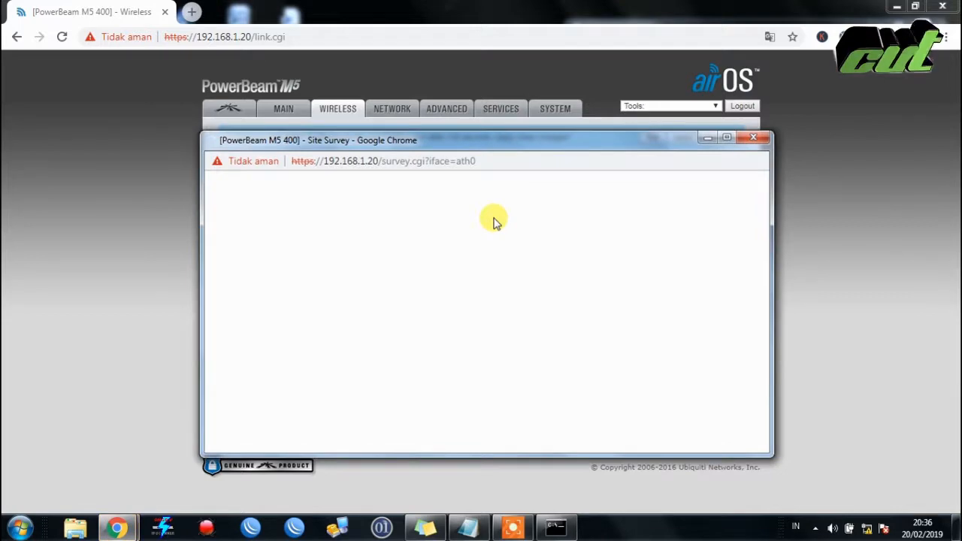
scroll(529, 296, "down", 1)
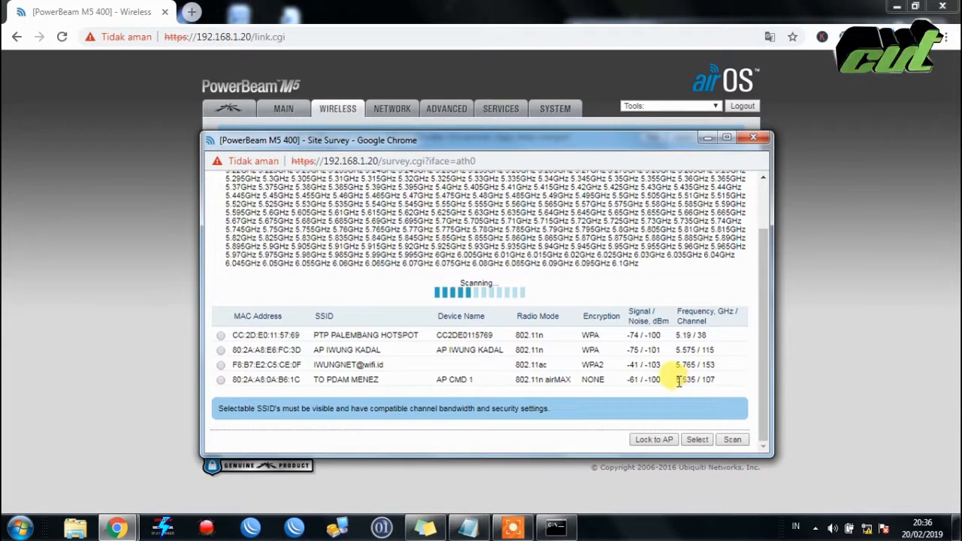
left_click_drag(679, 381, 699, 382)
right_click(682, 378)
left_click(688, 388)
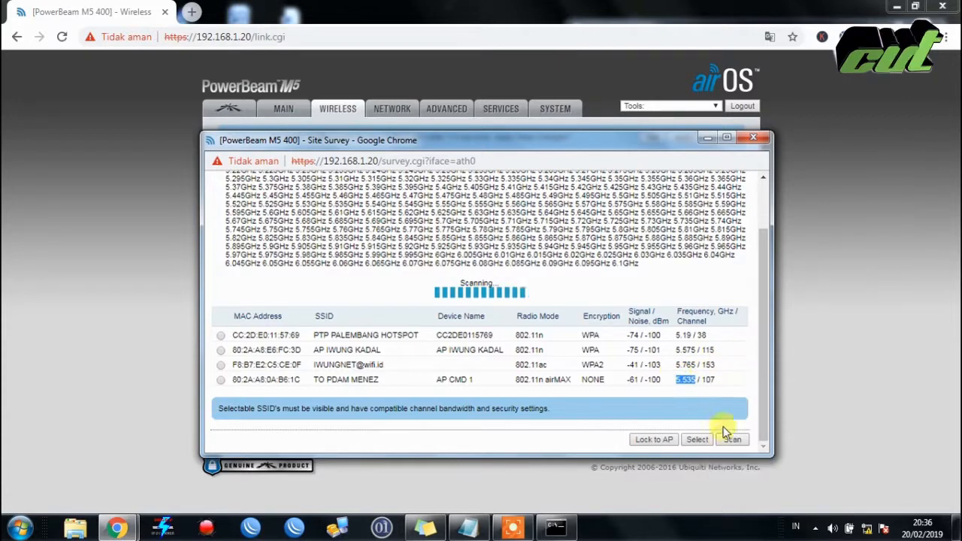
left_click(752, 136)
Enable the frequency scan list with 5535 MHz, then submit and apply the change.
left_click(359, 297)
left_click(480, 297)
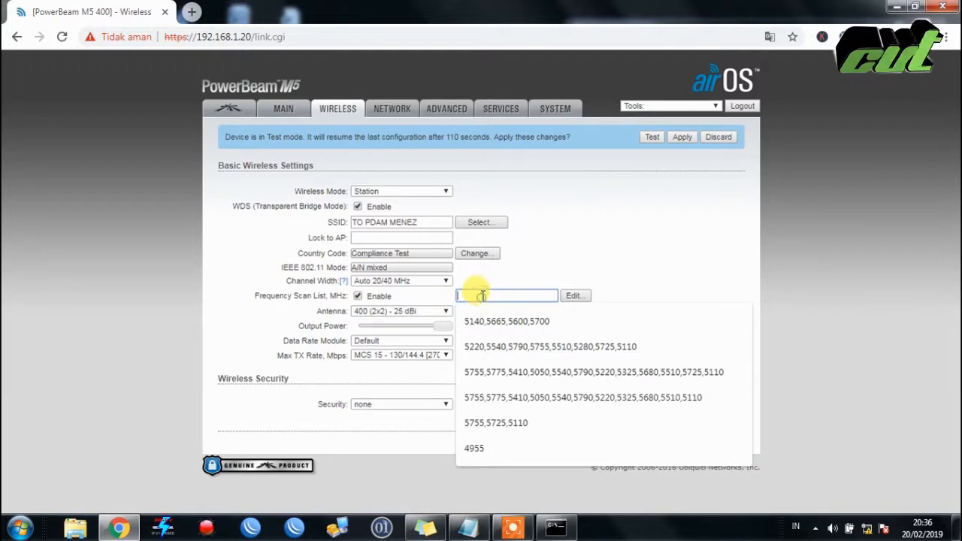
right_click(482, 297)
left_click(518, 381)
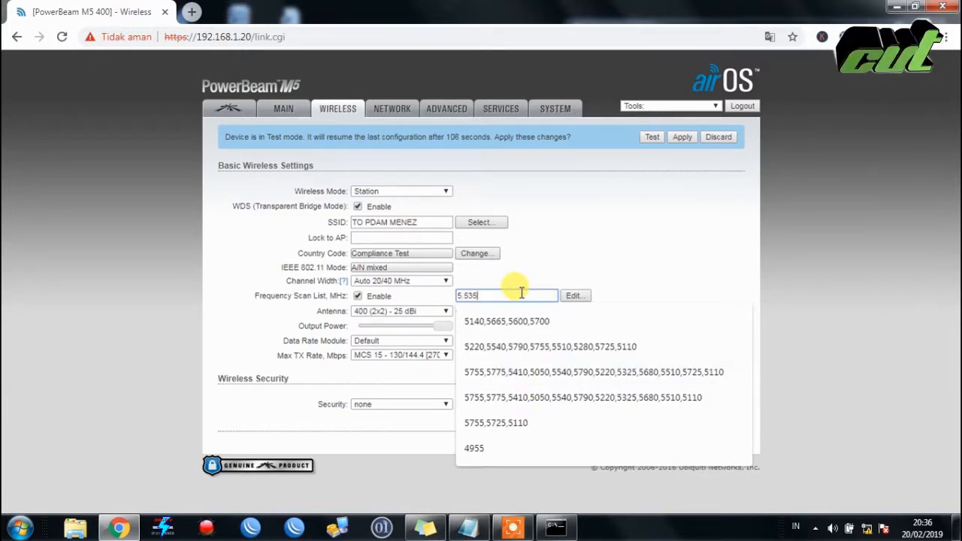
key("Left")
key("Left")
key("Left")
key("BackSpace")
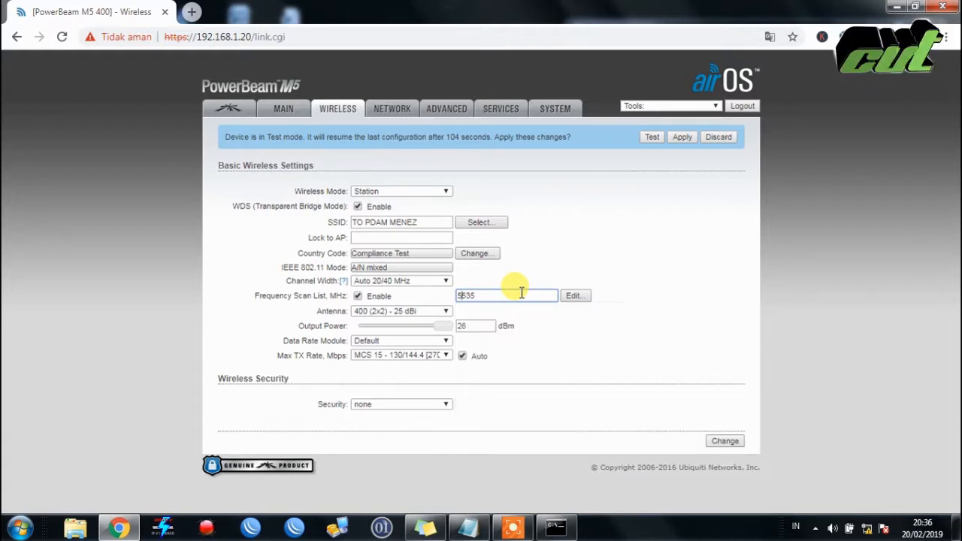
left_click(723, 443)
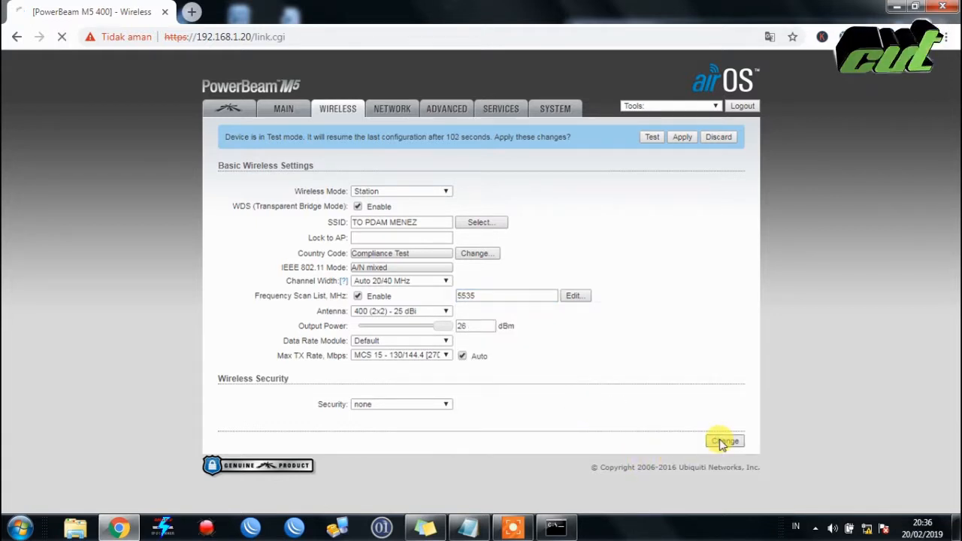
left_click(682, 137)
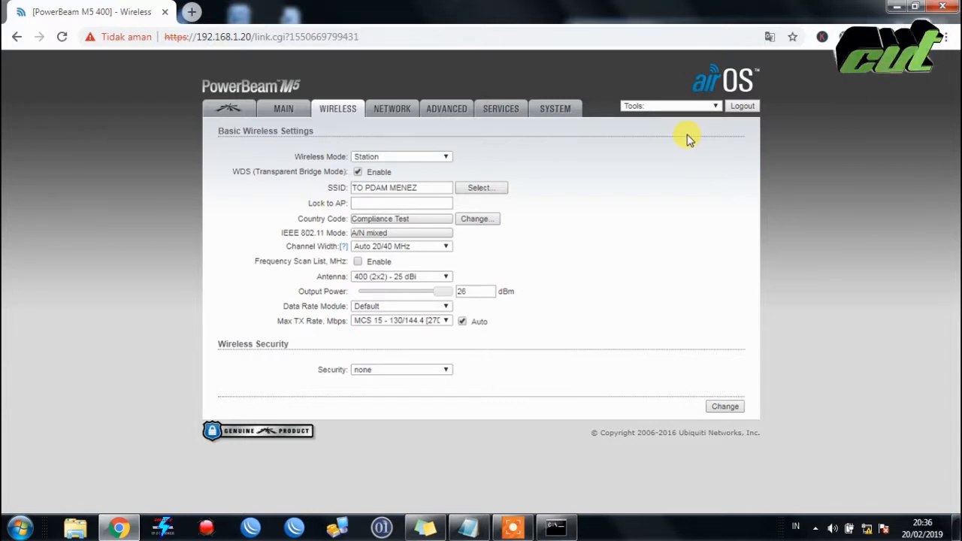
Re-enable the frequency scan list, re-enter 5535 MHz and save it.
left_click(556, 528)
left_click(558, 528)
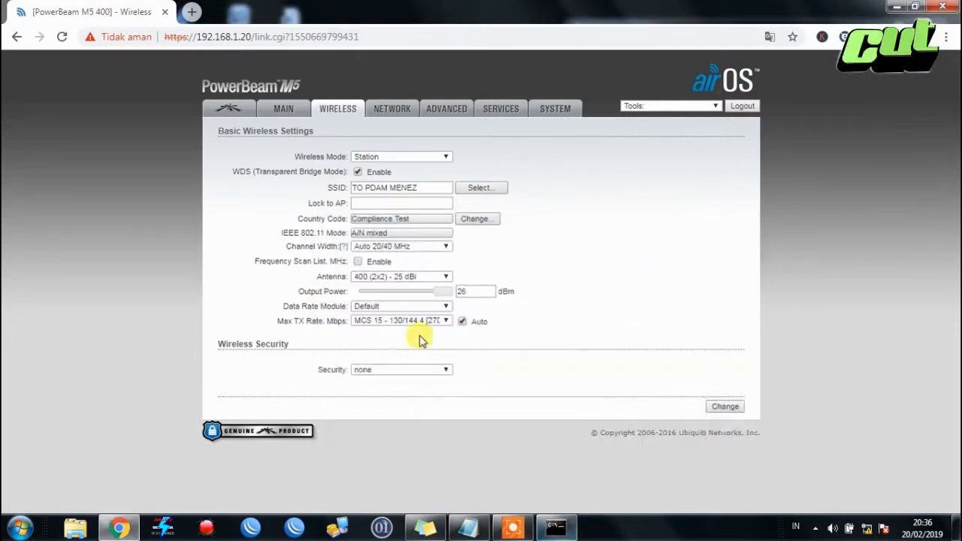
left_click(358, 261)
left_click(494, 263)
right_click(492, 262)
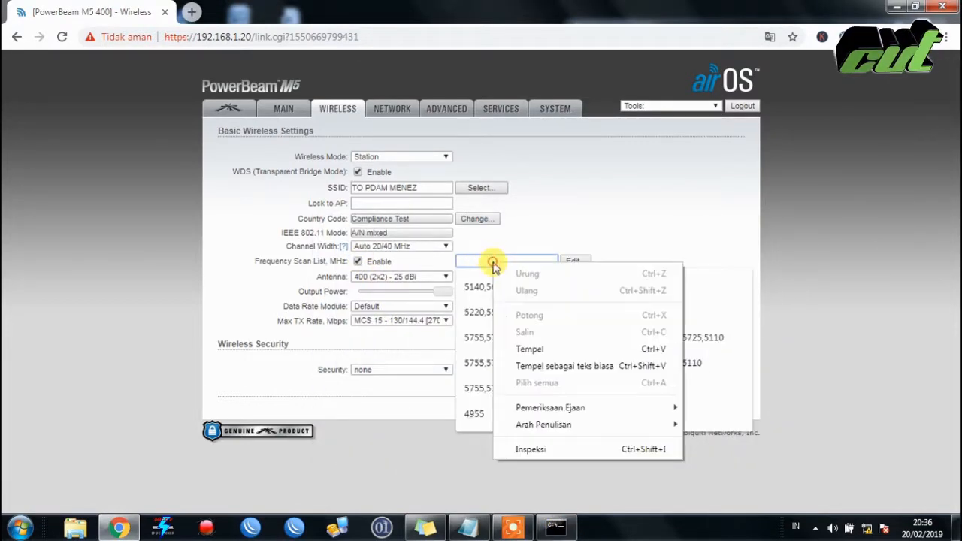
left_click(529, 350)
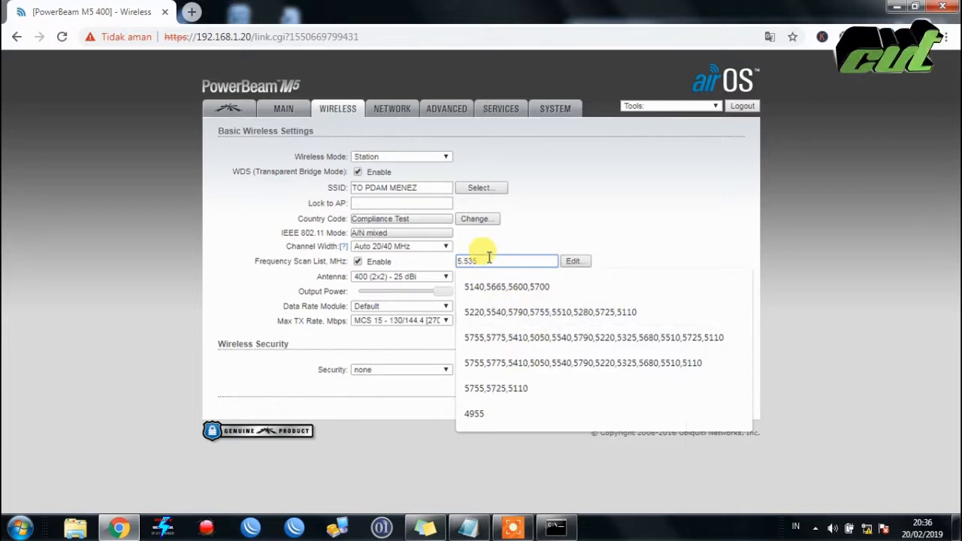
key("BackSpace")
left_click(713, 408)
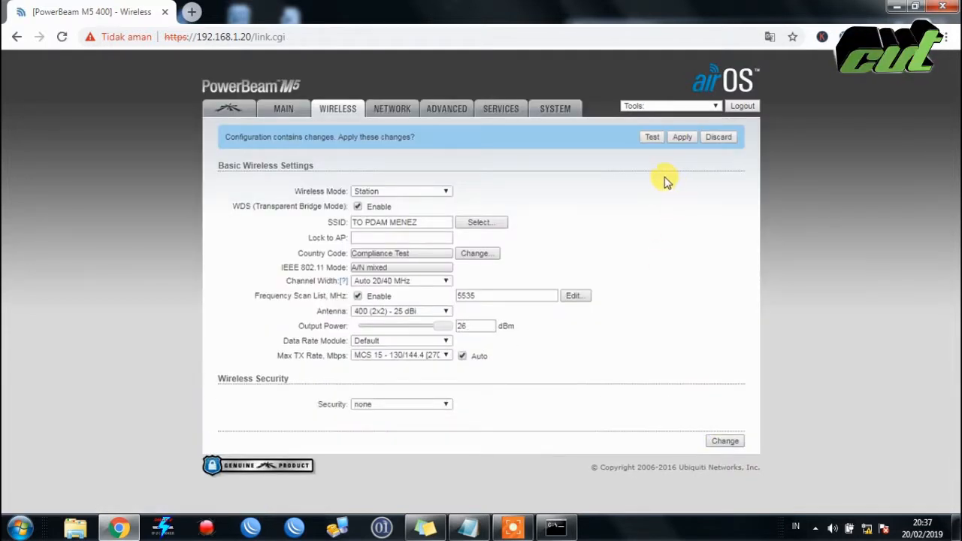
On the Network page, switch the network mode to Router.
left_click(391, 109)
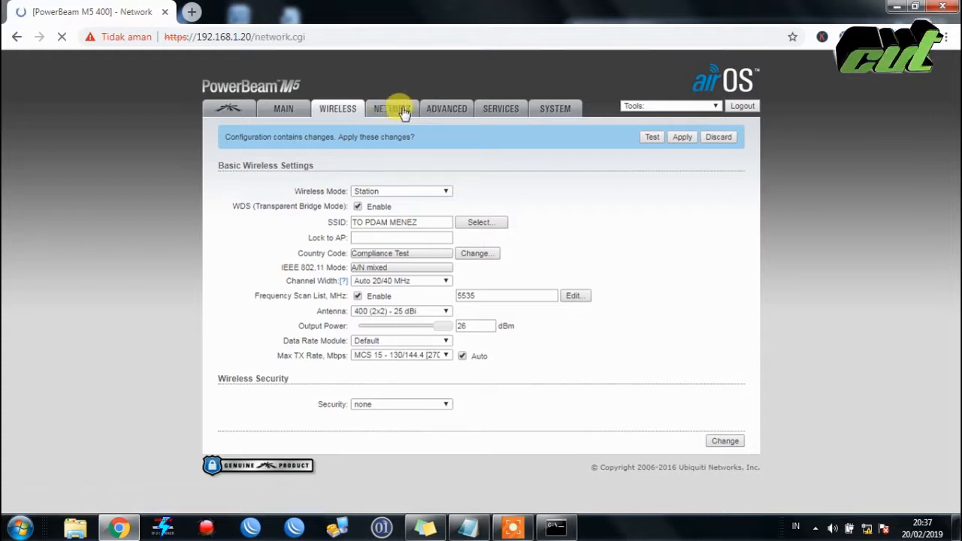
left_click(467, 529)
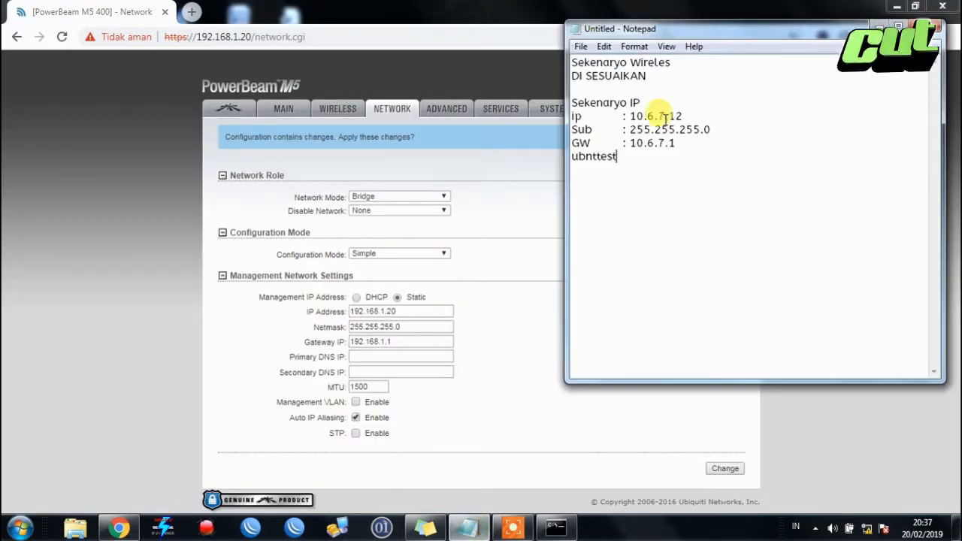
left_click(687, 146)
key("Return")
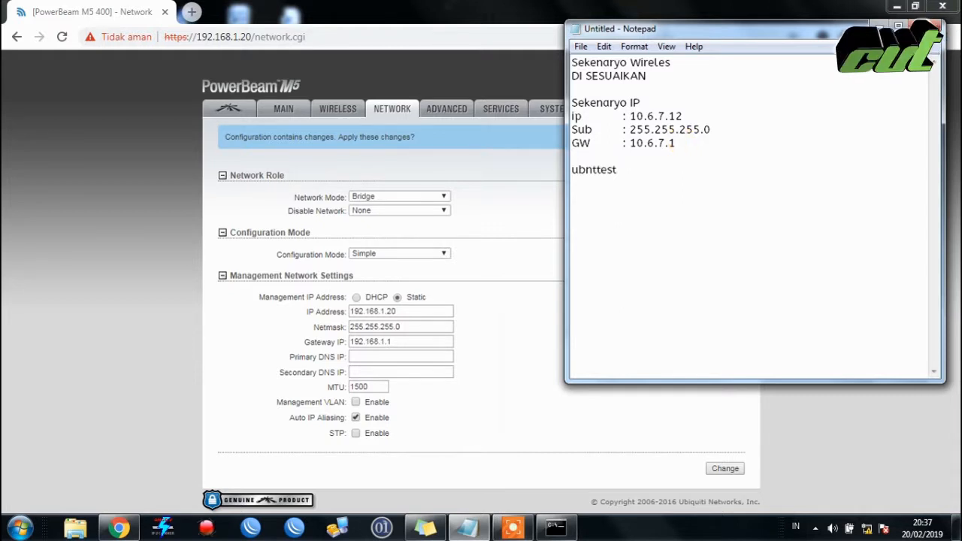
left_click(488, 218)
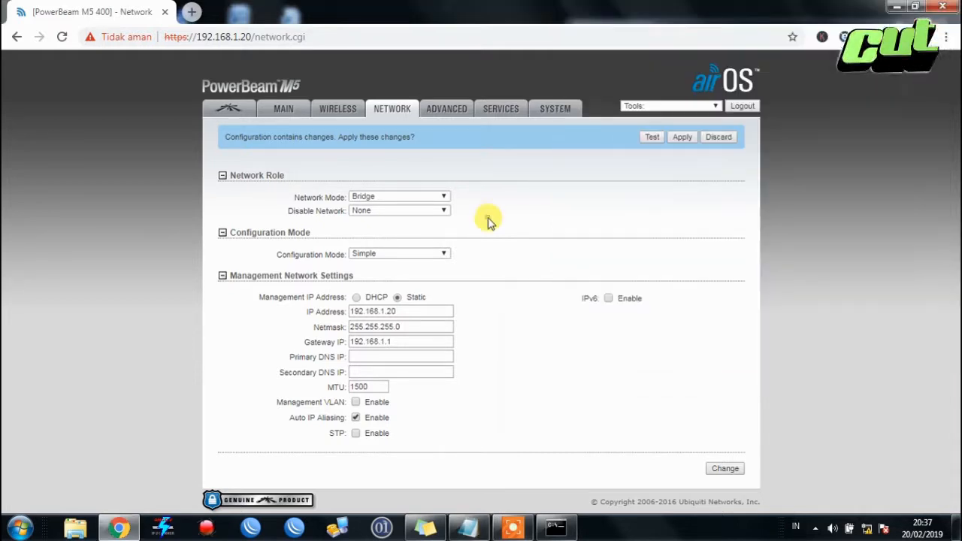
left_click(390, 197)
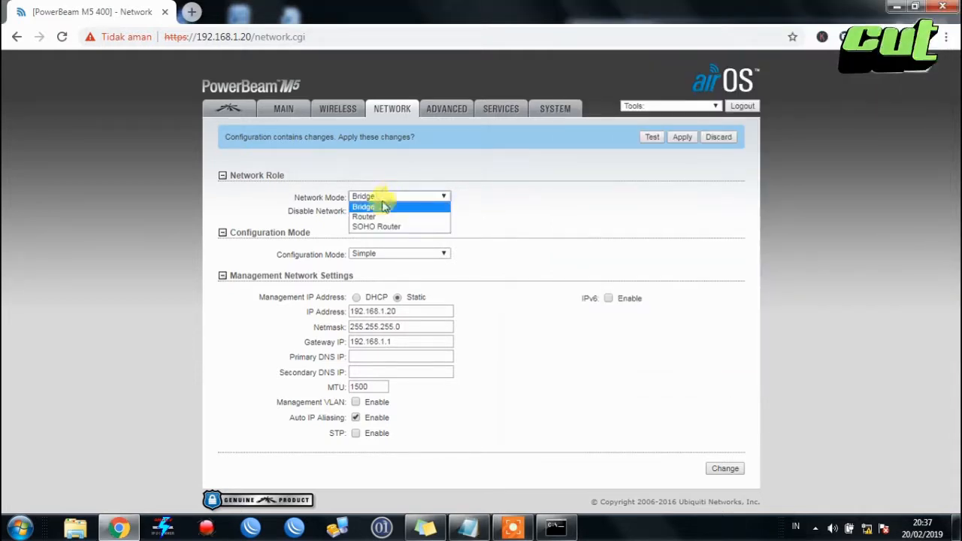
left_click(365, 217)
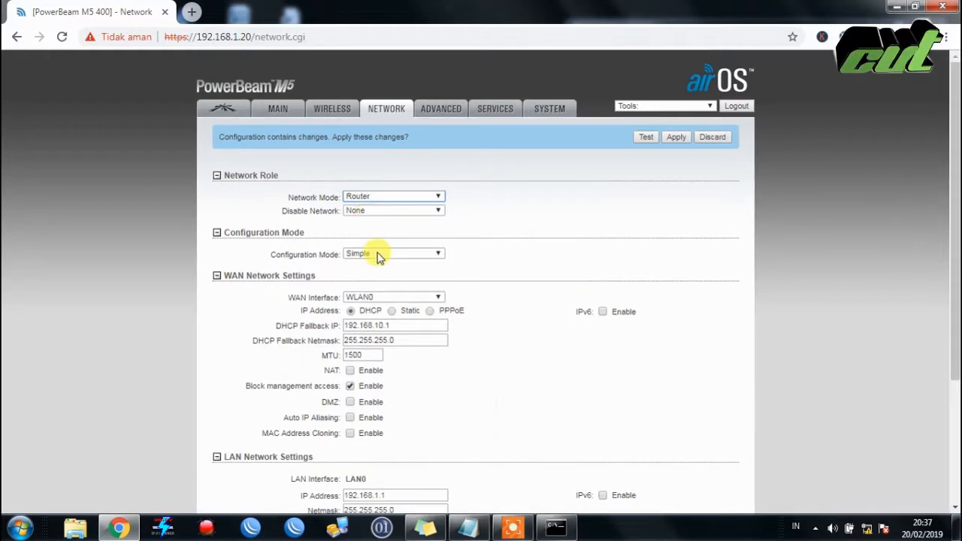
Set the WAN to static IP 10.6.7.12 with netmask 255.255.255.0.
left_click(393, 311)
scroll(501, 333, "down", 2)
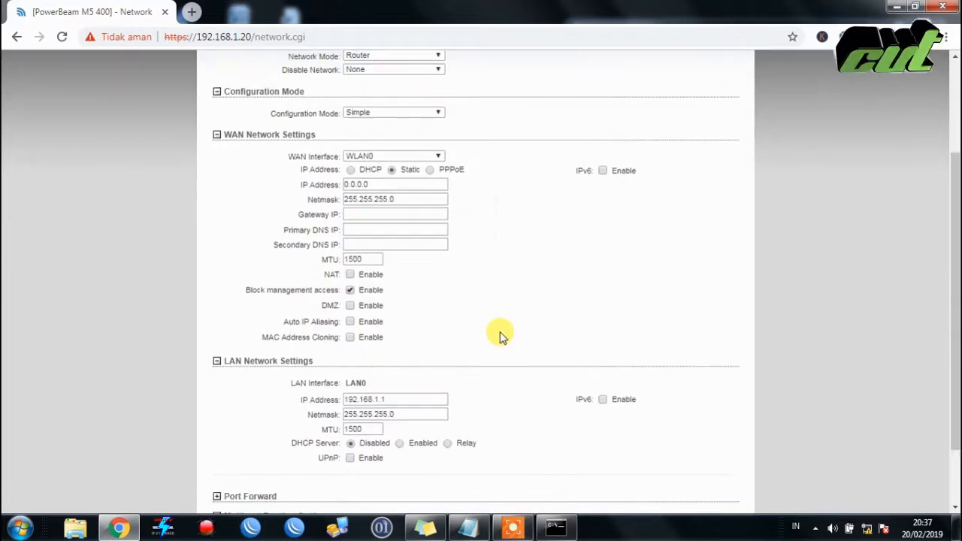
left_click(468, 529)
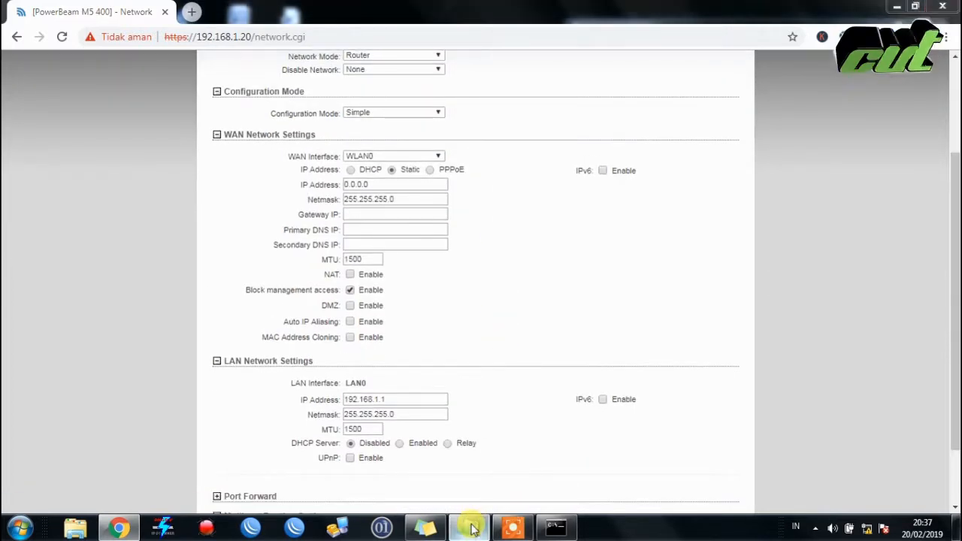
left_click_drag(687, 112, 633, 116)
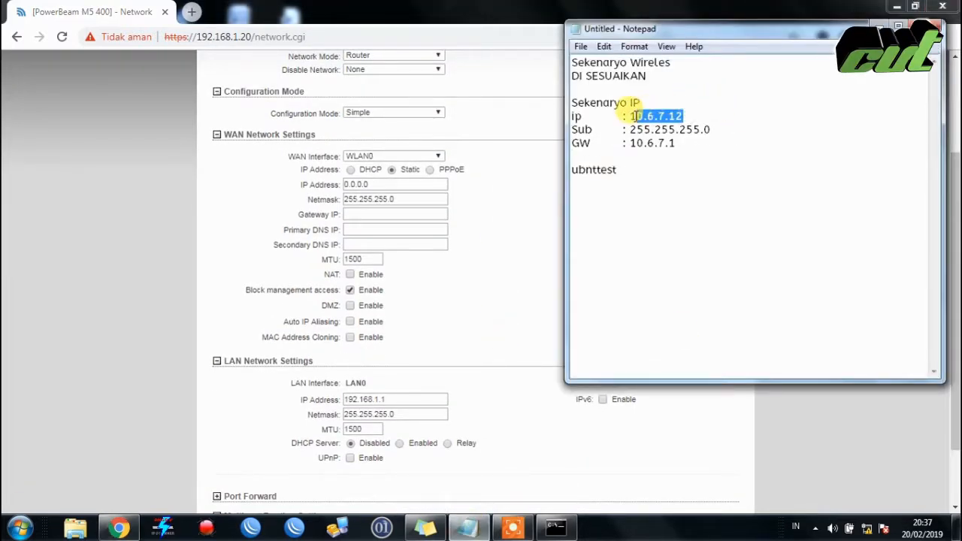
right_click(623, 115)
left_click(664, 163)
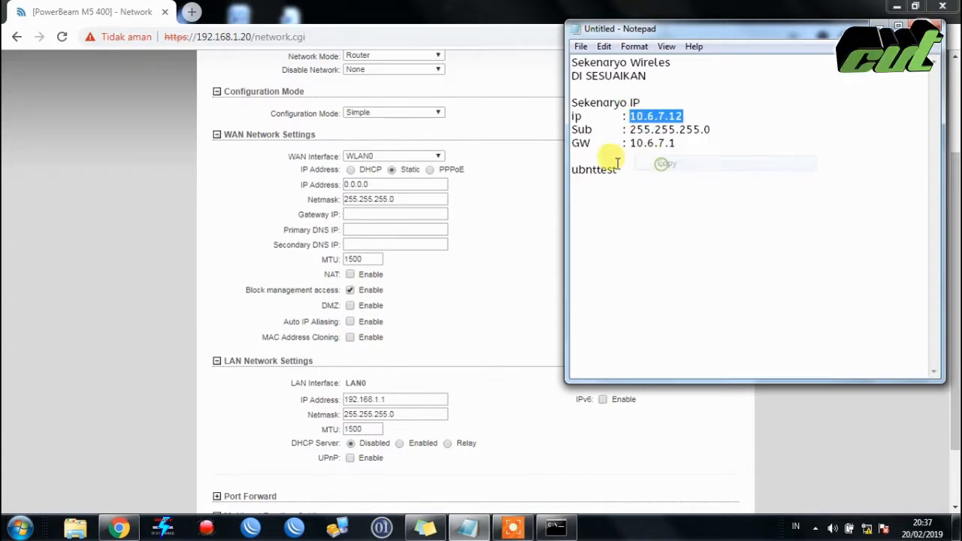
left_click(402, 177)
triple_click(399, 184)
right_click(403, 184)
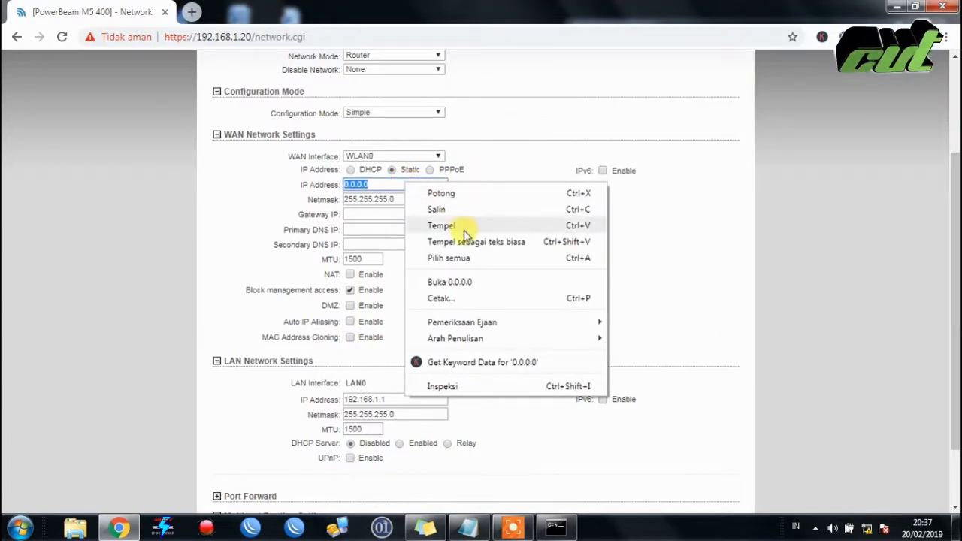
left_click(461, 227)
triple_click(342, 199)
left_click(424, 197)
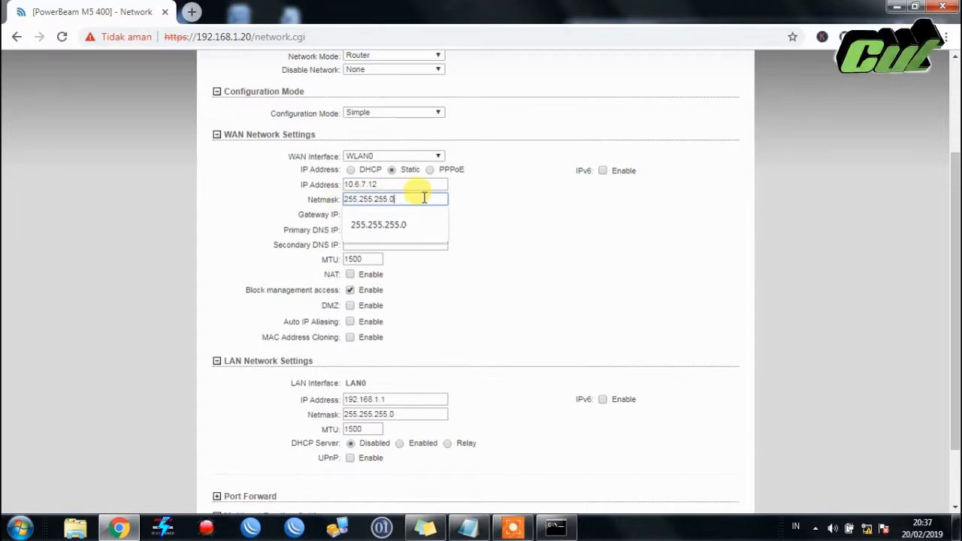
Copy the gateway from the notes and set the Gateway IP to 10.6.7.1.
left_click(478, 530)
left_click(661, 130)
left_click_drag(662, 130, 629, 145)
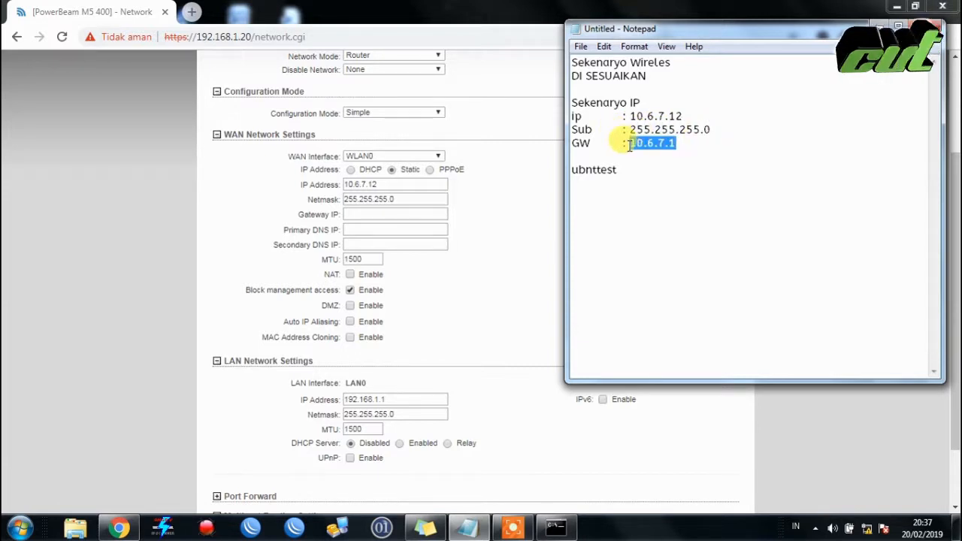
right_click(635, 145)
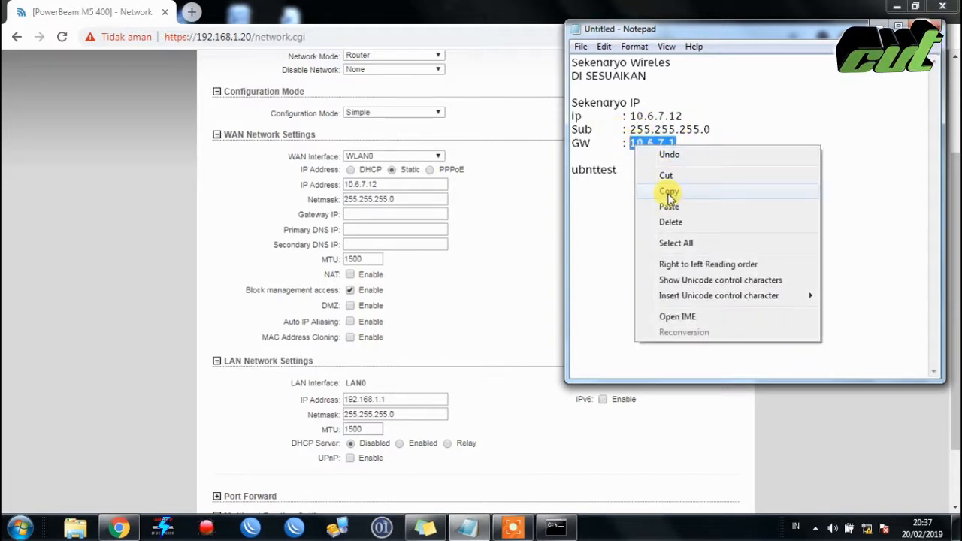
left_click(666, 188)
left_click(407, 215)
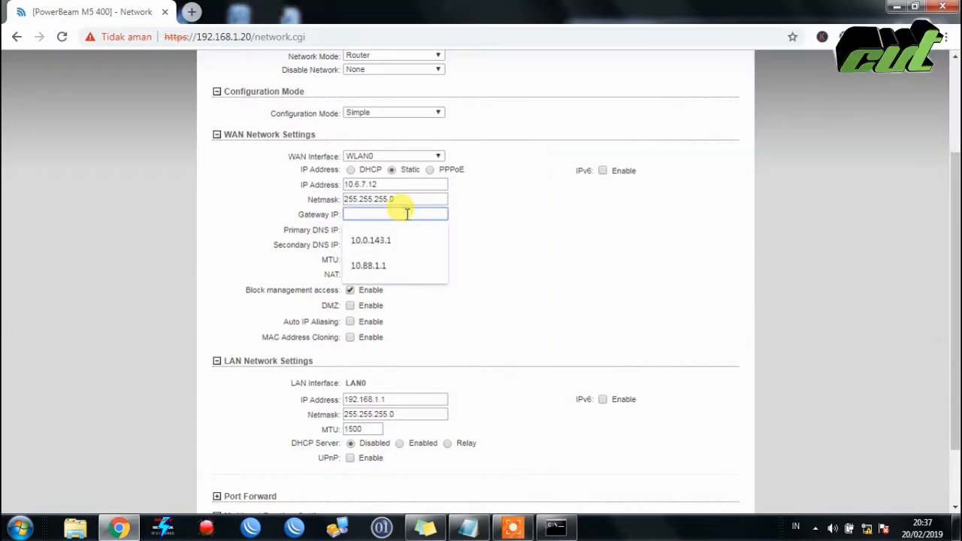
right_click(406, 214)
left_click(458, 299)
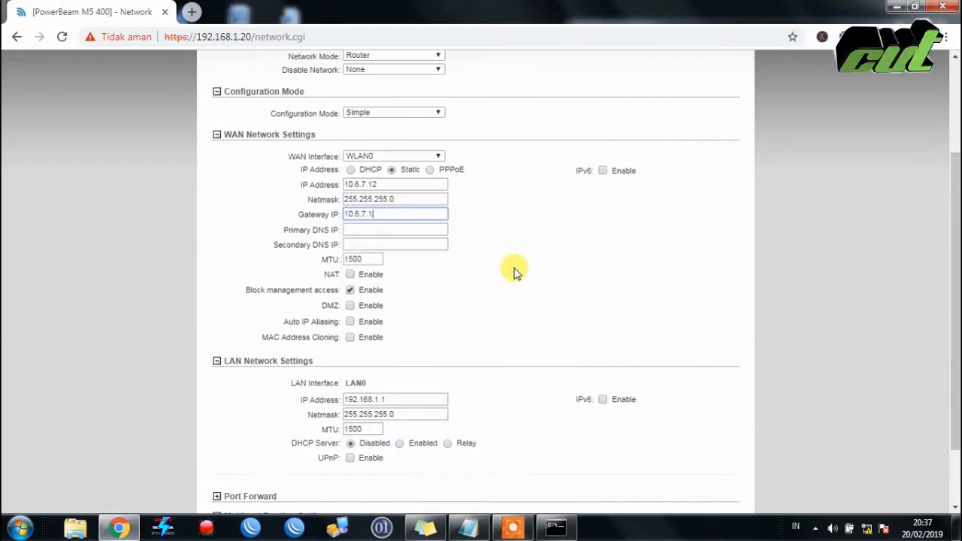
Set primary DNS 8.8.8.8, enable NAT, allow management access, and enable the LAN DHCP server.
left_click(427, 229)
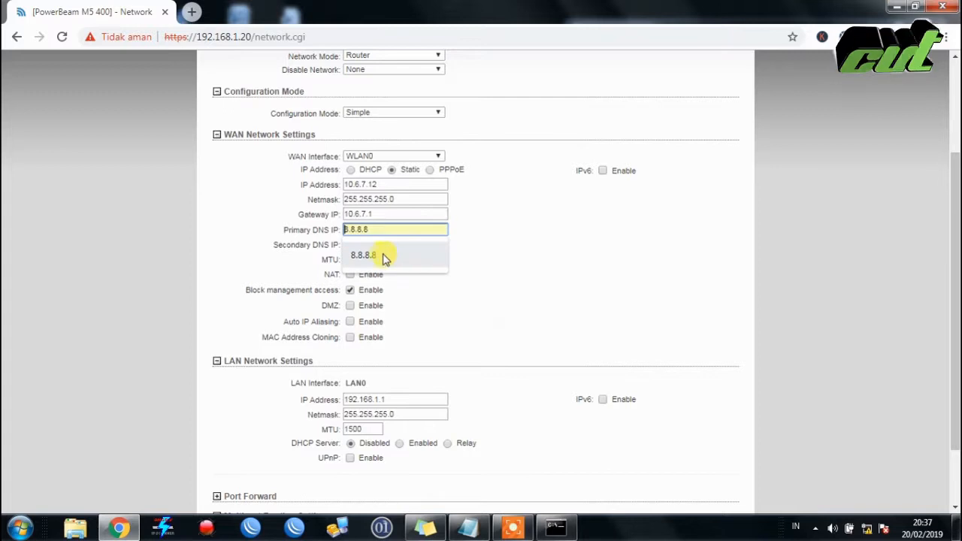
left_click(387, 256)
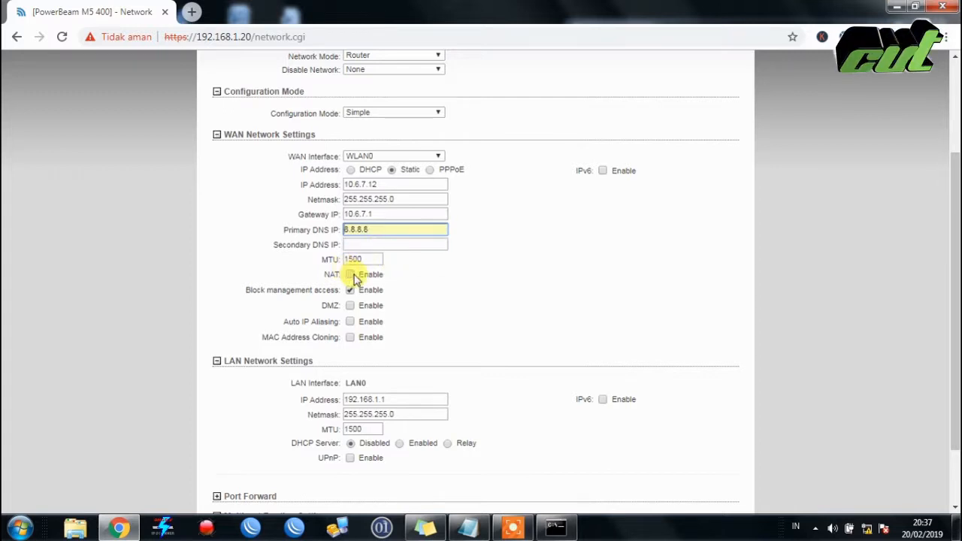
left_click(350, 275)
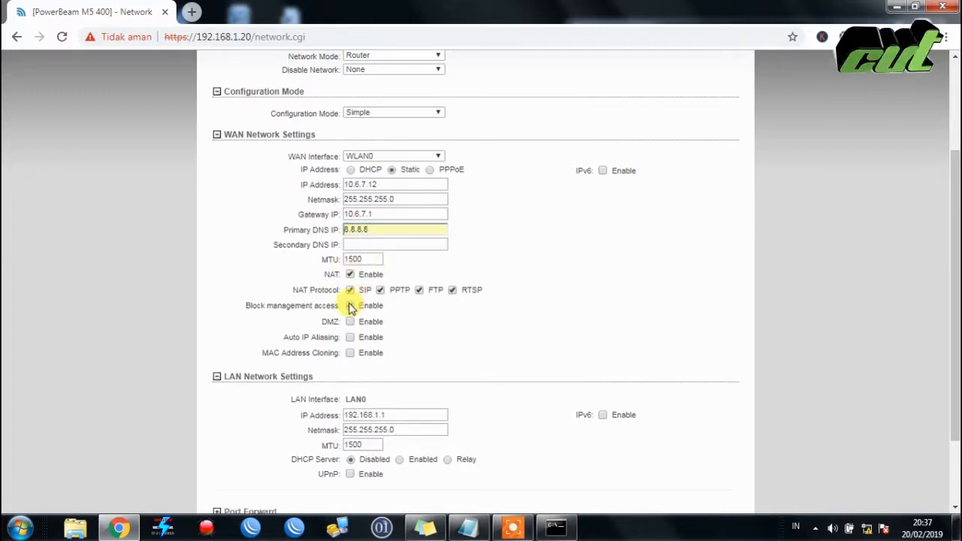
left_click(350, 307)
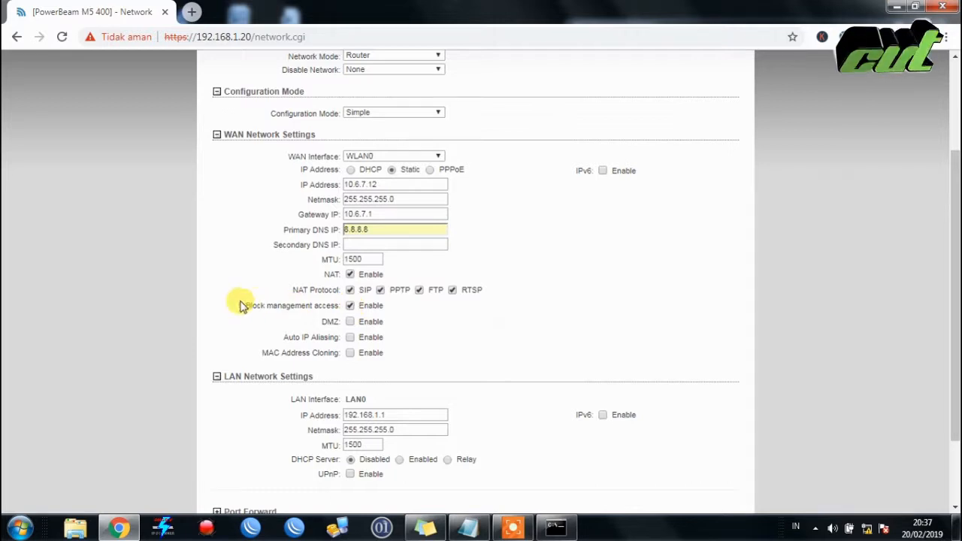
left_click(350, 307)
scroll(420, 331, "down", 2)
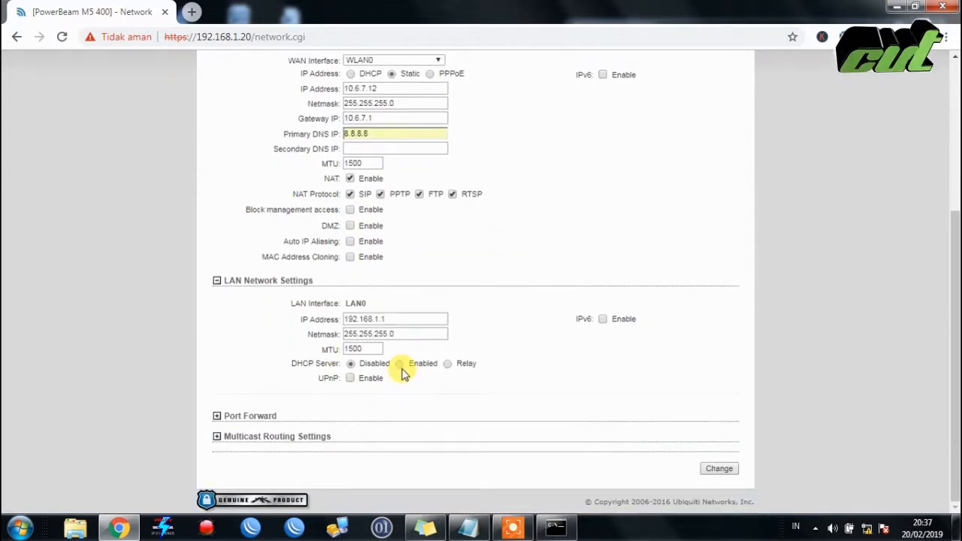
left_click(399, 364)
left_click(398, 365)
scroll(408, 382, "down", 3)
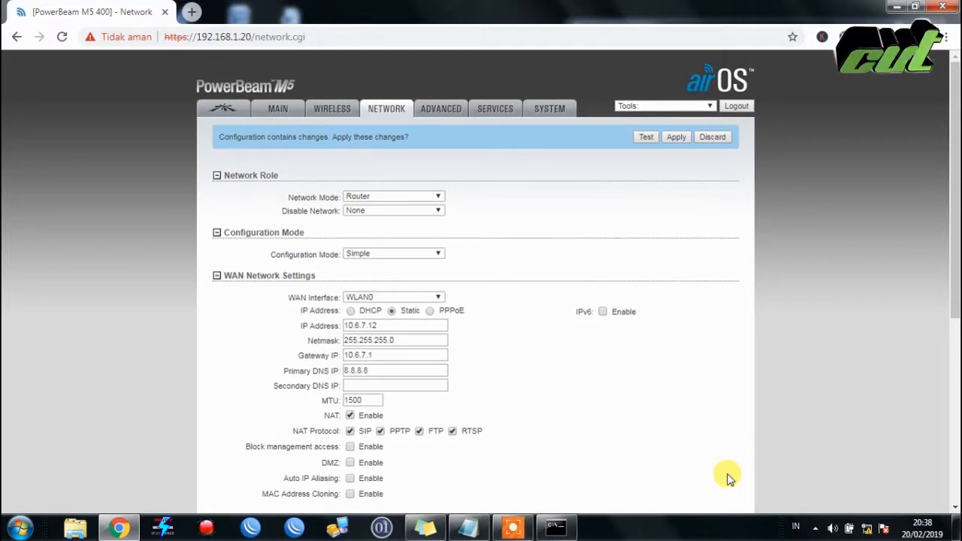
Replace 400 with test in the System Device Name, save, and apply all pending changes.
left_click(550, 110)
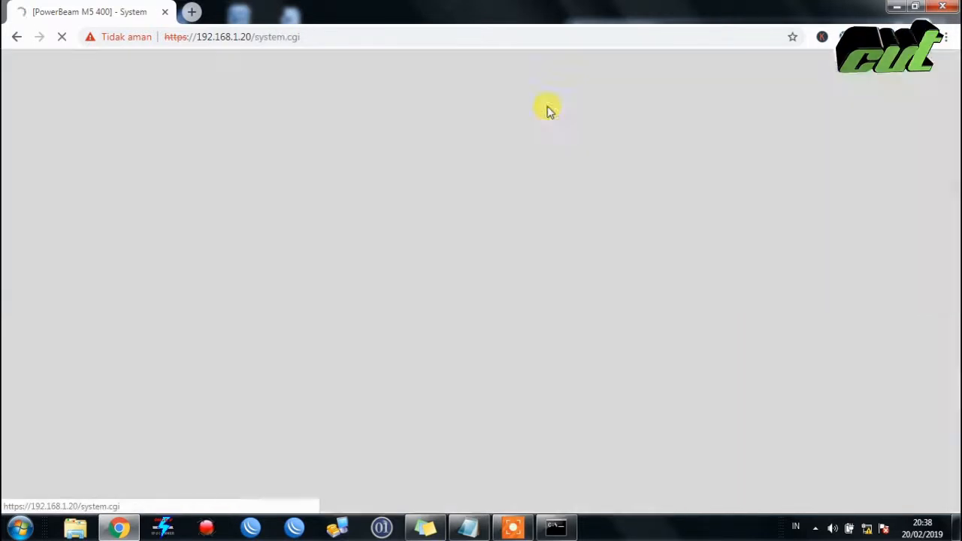
left_click(415, 268)
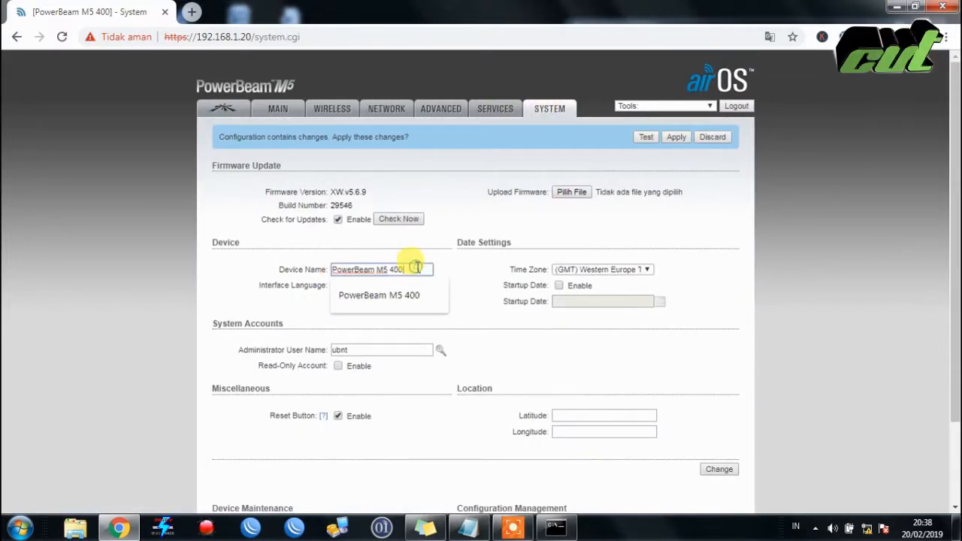
left_click_drag(417, 268, 393, 281)
type("test")
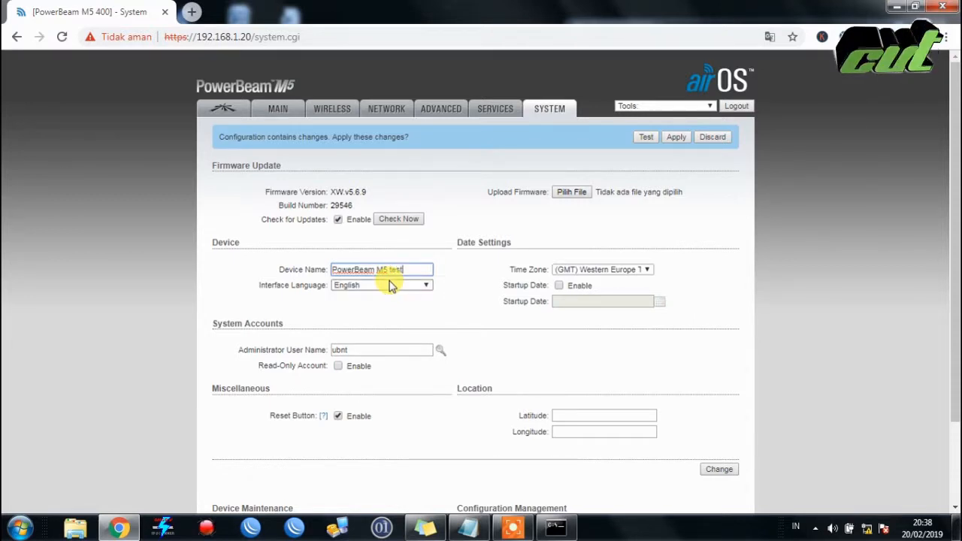
left_click(719, 470)
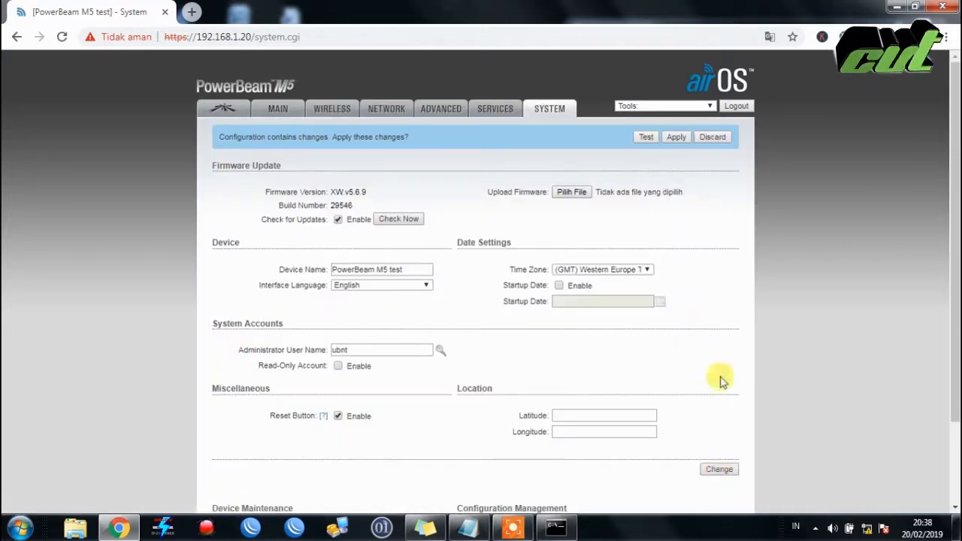
left_click(675, 140)
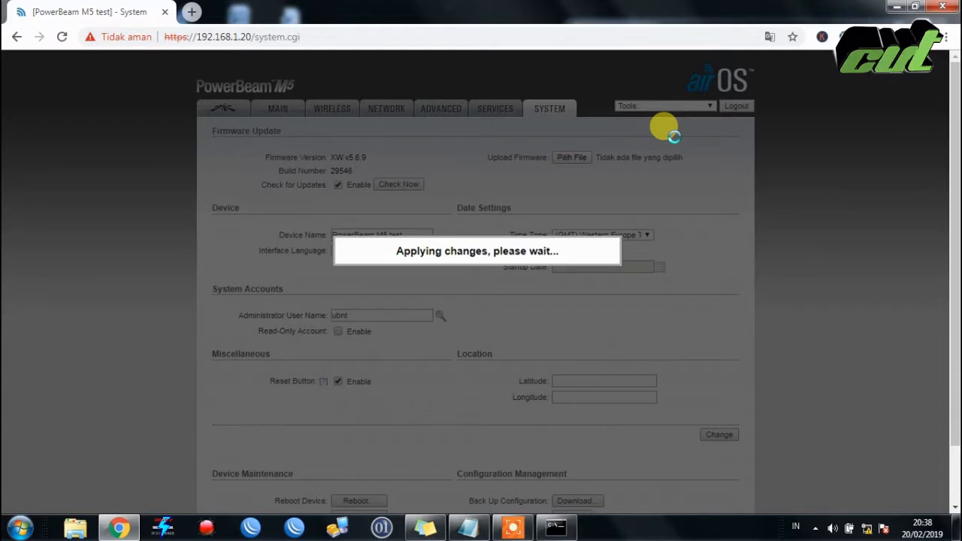
Stop pinging 192.168.1.20, run ping 192.168.1.1 -t, and open the Network and Sharing Center.
left_click(560, 528)
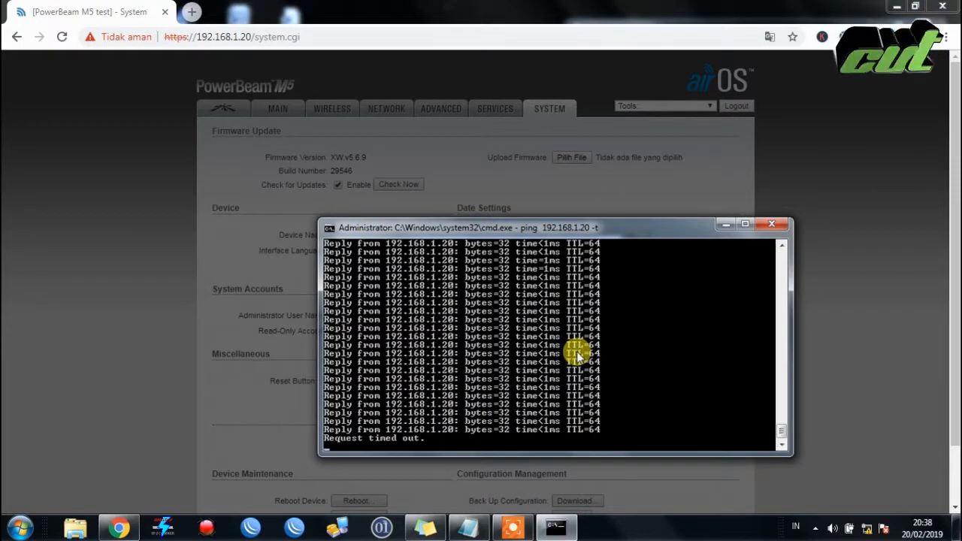
key("ctrl+c")
type("ping 192.168.1.1 -t")
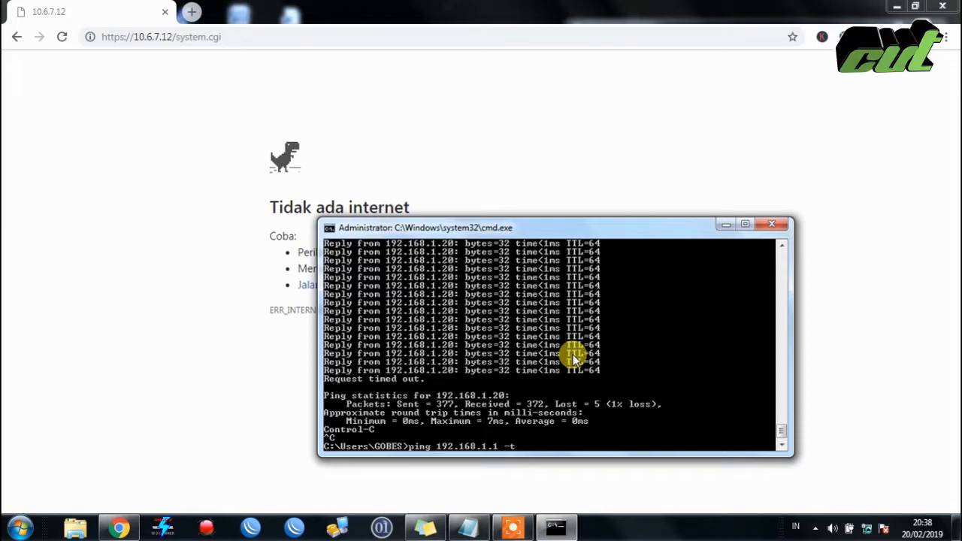
key("Return")
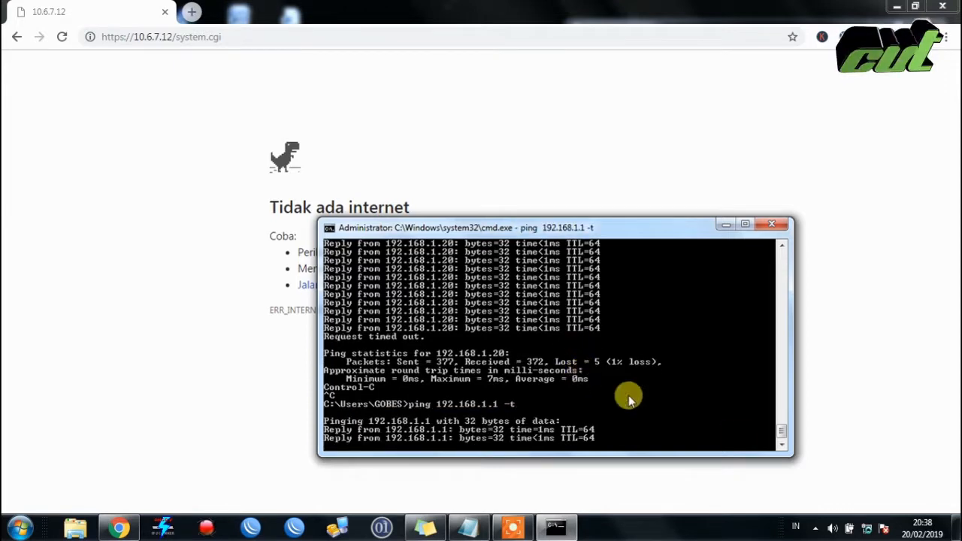
right_click(864, 529)
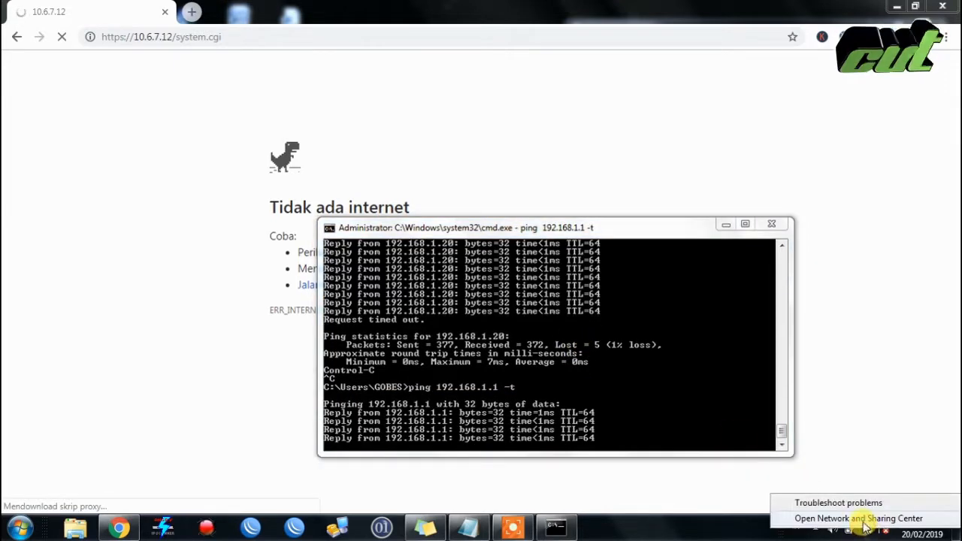
left_click(857, 518)
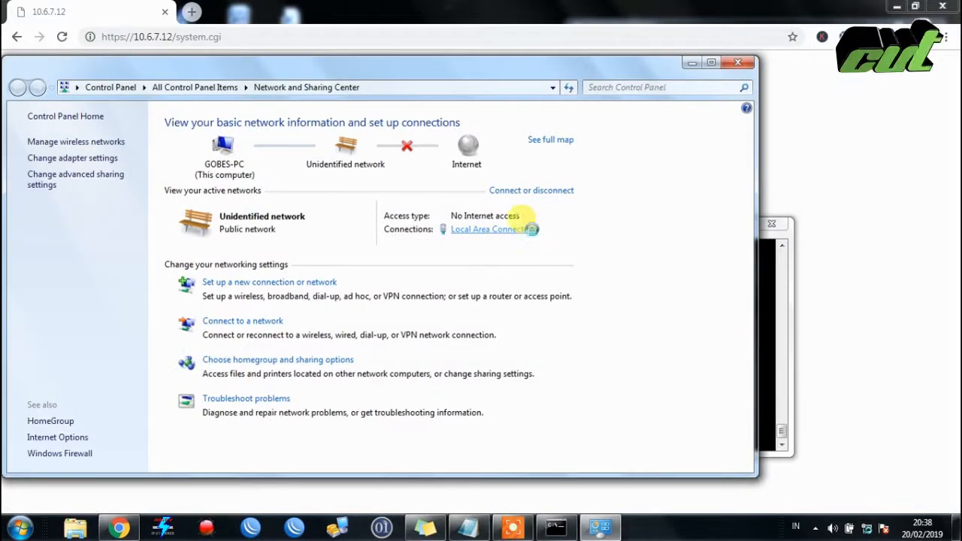
Set Local Area Connection IPv4 to obtain IP and DNS automatically, close the windows, and reload 10.6.7.12.
left_click(529, 233)
left_click(399, 381)
double_click(440, 391)
left_click(436, 272)
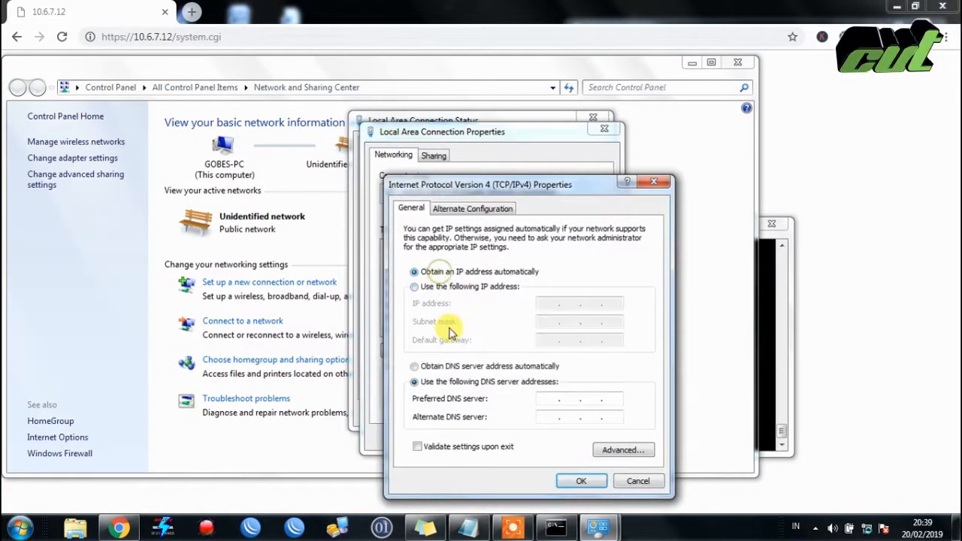
left_click(447, 366)
left_click(565, 477)
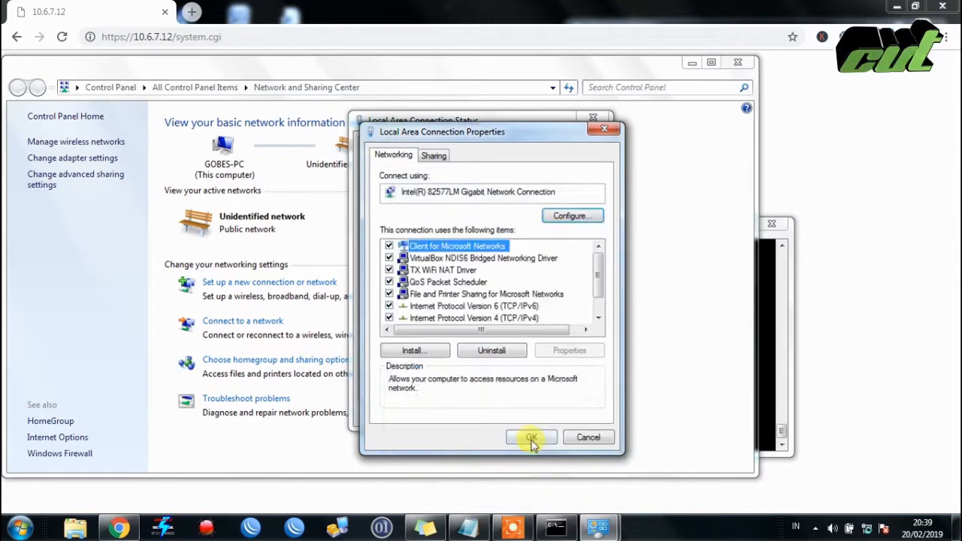
left_click(530, 437)
left_click(572, 418)
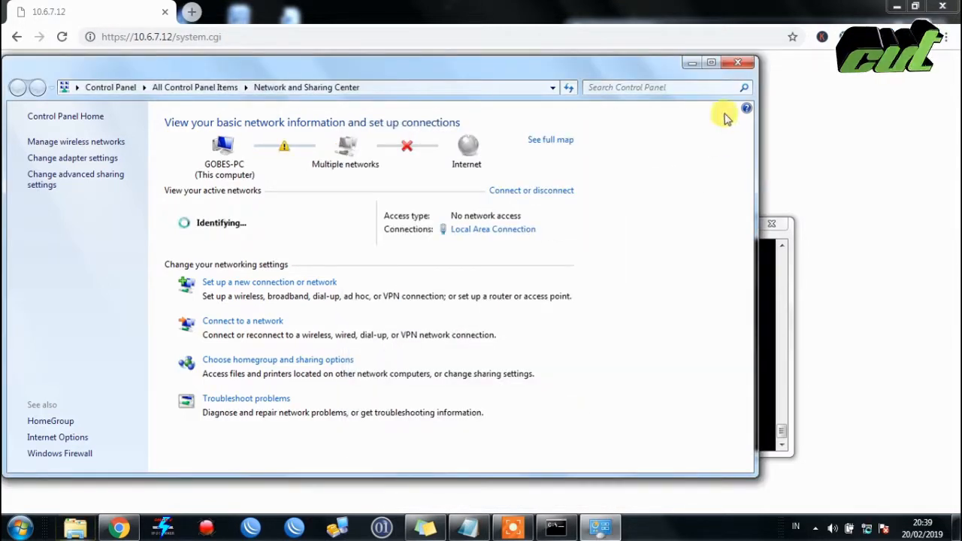
left_click(736, 65)
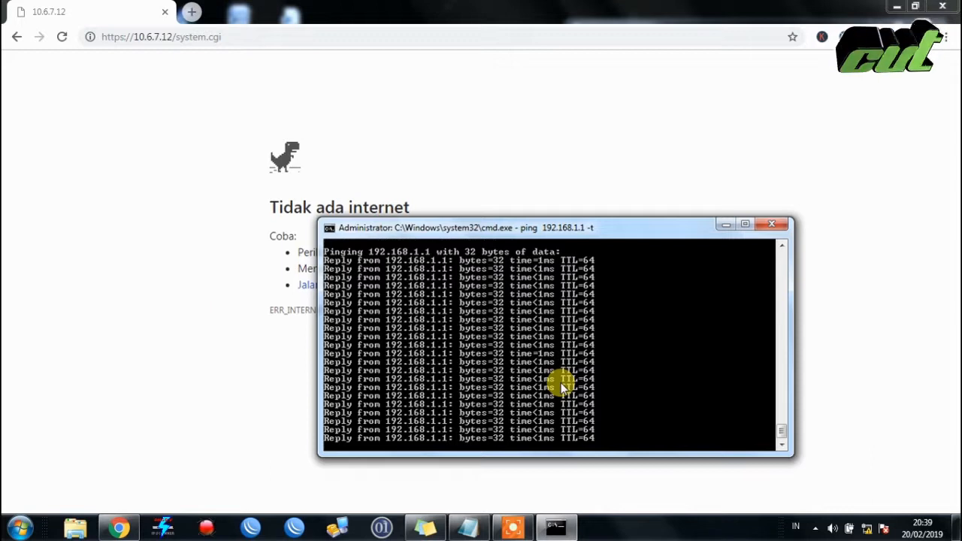
left_click(61, 39)
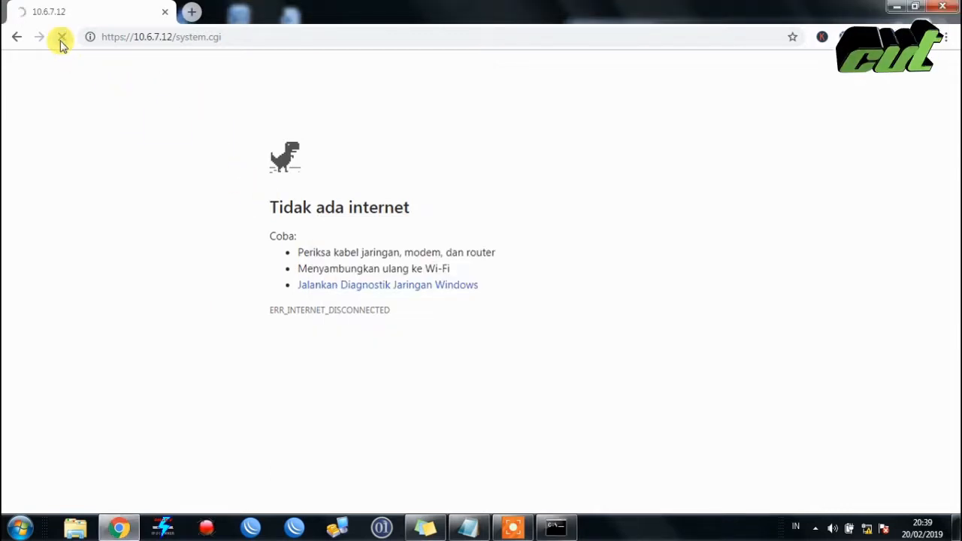
Load 192.168.1.1 in a fresh tab and continue past the certificate privacy warning.
left_click(192, 12)
left_click(163, 13)
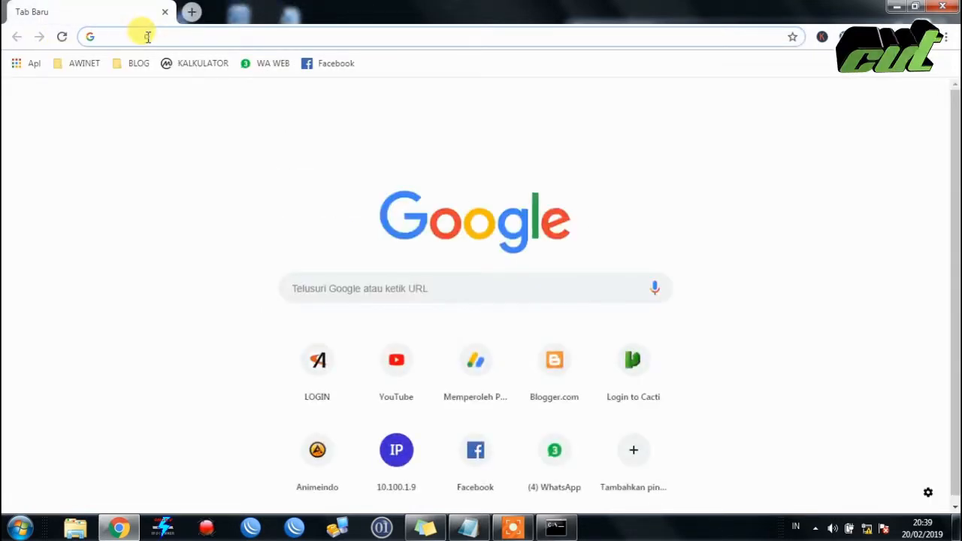
type("192")
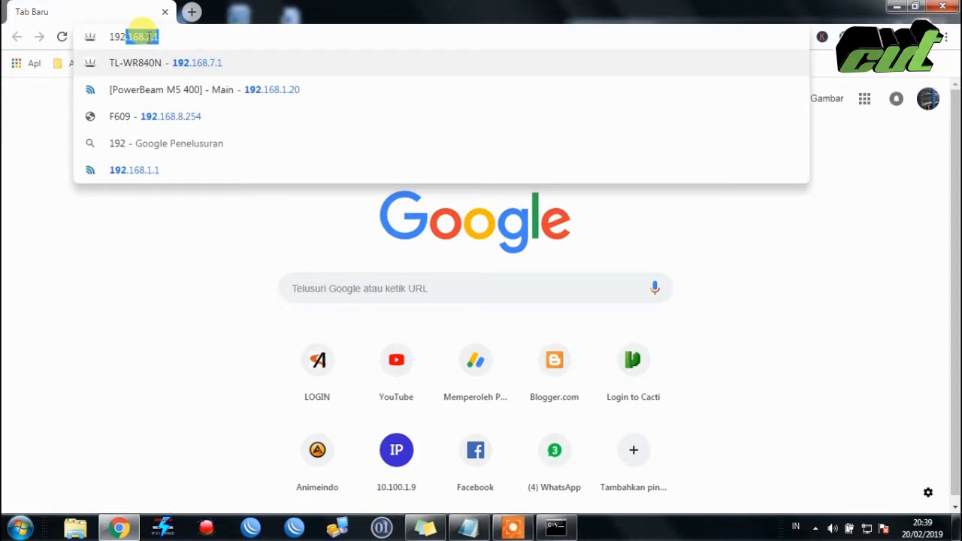
type(".168.7.1")
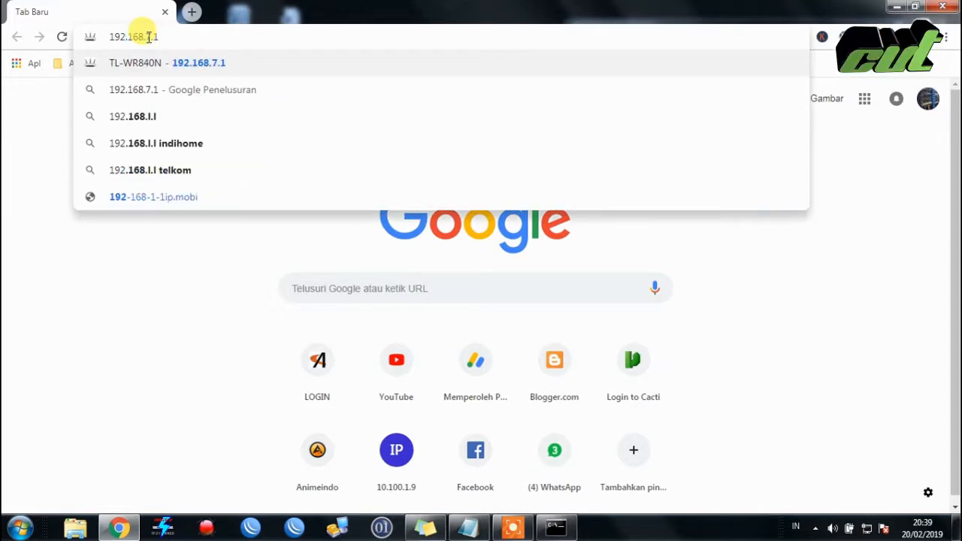
key("BackSpace")
key("BackSpace")
type("1")
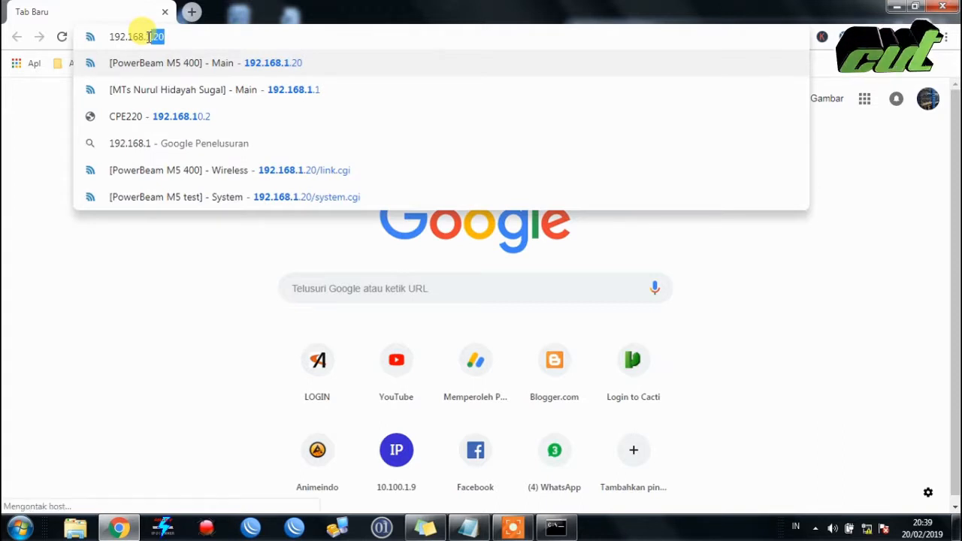
type(".1")
key("Return")
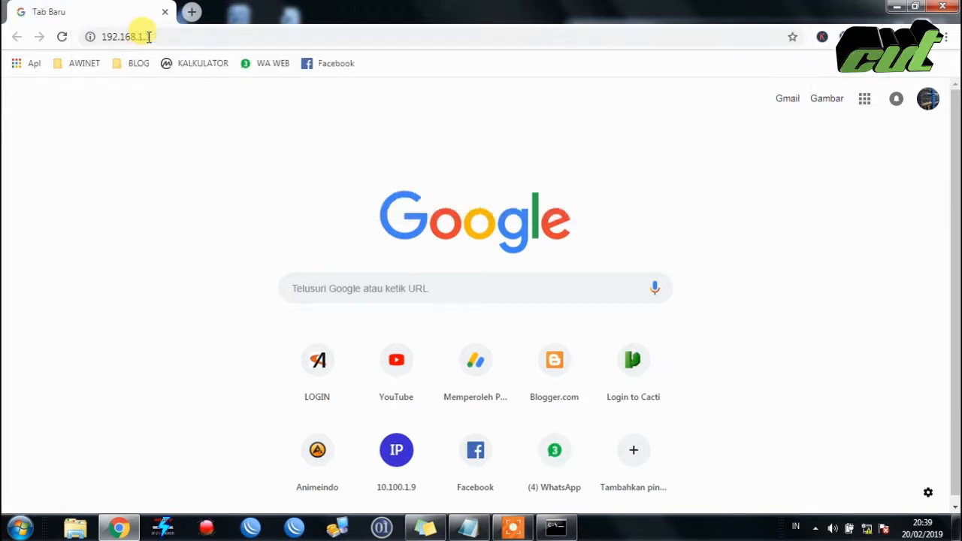
left_click(154, 36)
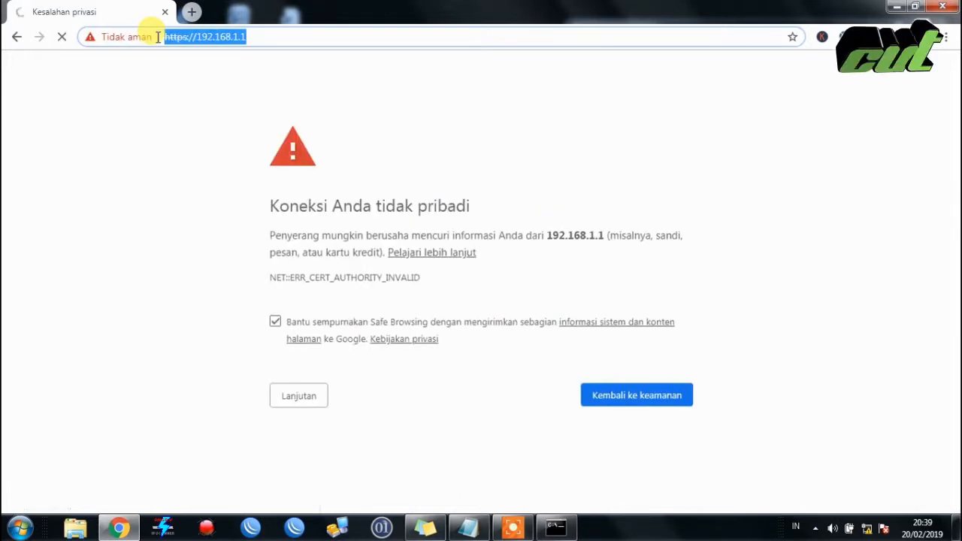
left_click(292, 392)
left_click(321, 508)
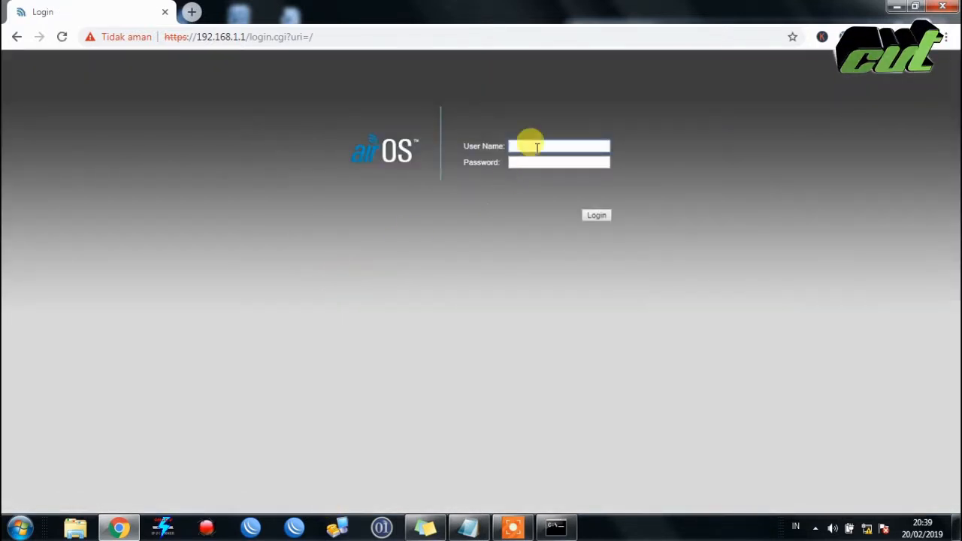
Log in to airOS with the saved user name and the account password.
left_click(536, 147)
left_click(531, 221)
left_click(529, 162)
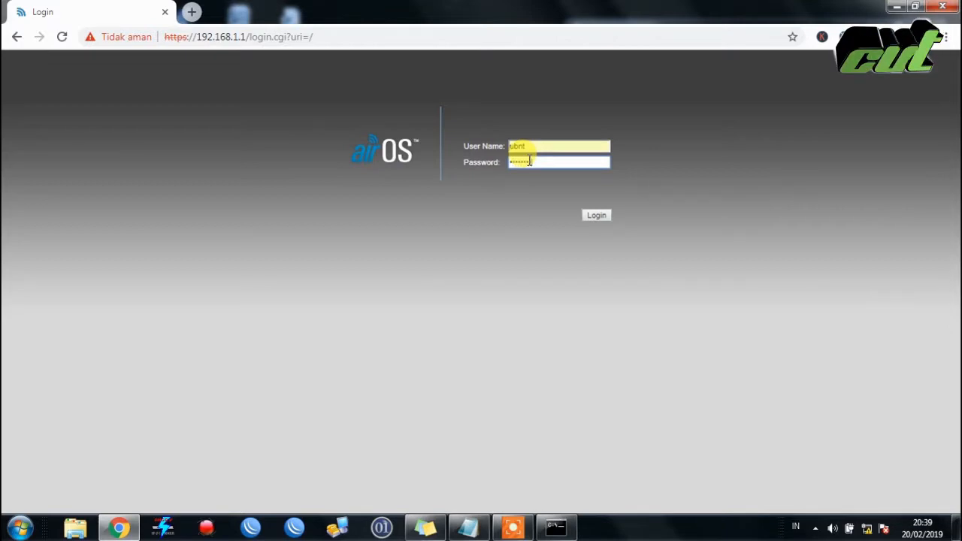
key("Return")
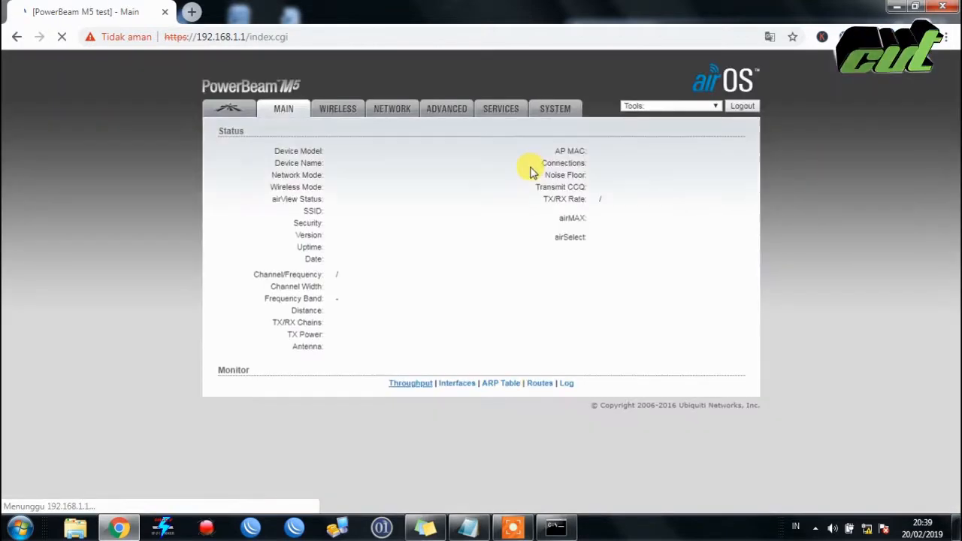
Highlight the device name PowerBeam M5 test on the Main status page.
left_click_drag(393, 163, 322, 162)
left_click(393, 160)
left_click_drag(408, 161, 324, 166)
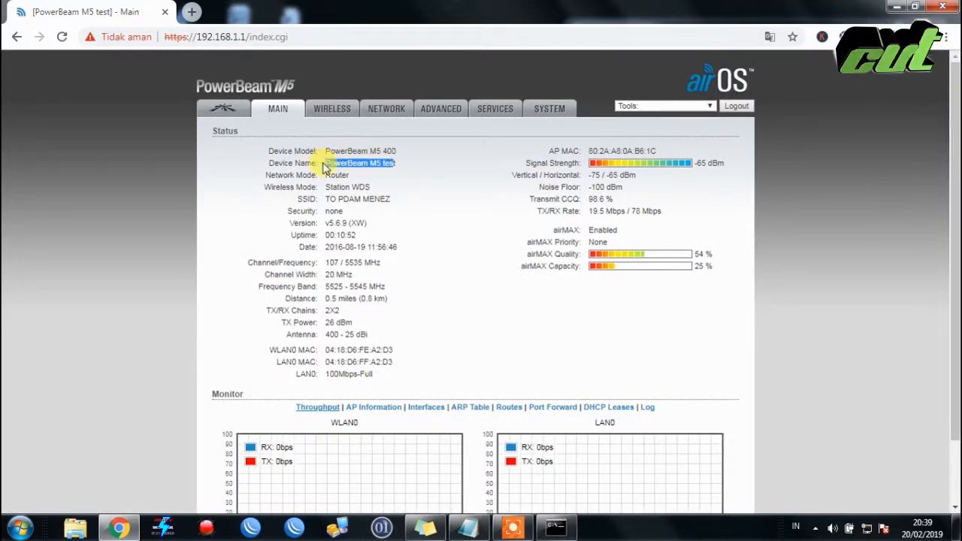
left_click(397, 160)
mouse_move(397, 161)
left_mouse_down()
mouse_move(323, 173)
mouse_move(398, 162)
mouse_move(337, 161)
mouse_move(397, 161)
left_mouse_up()
Confirm Local Area Connection has IPv4 internet access, then view the airOS Network page.
left_click(866, 529)
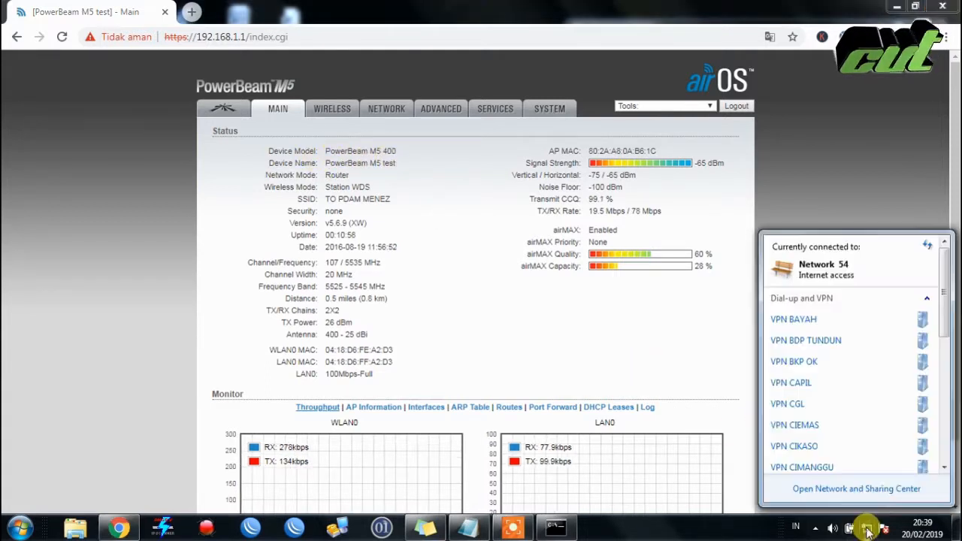
left_click(857, 490)
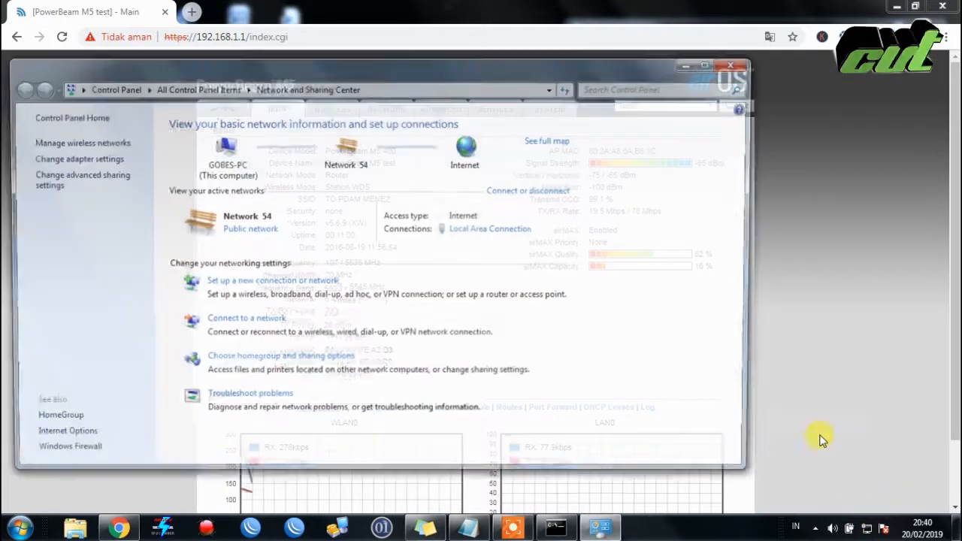
left_click(481, 229)
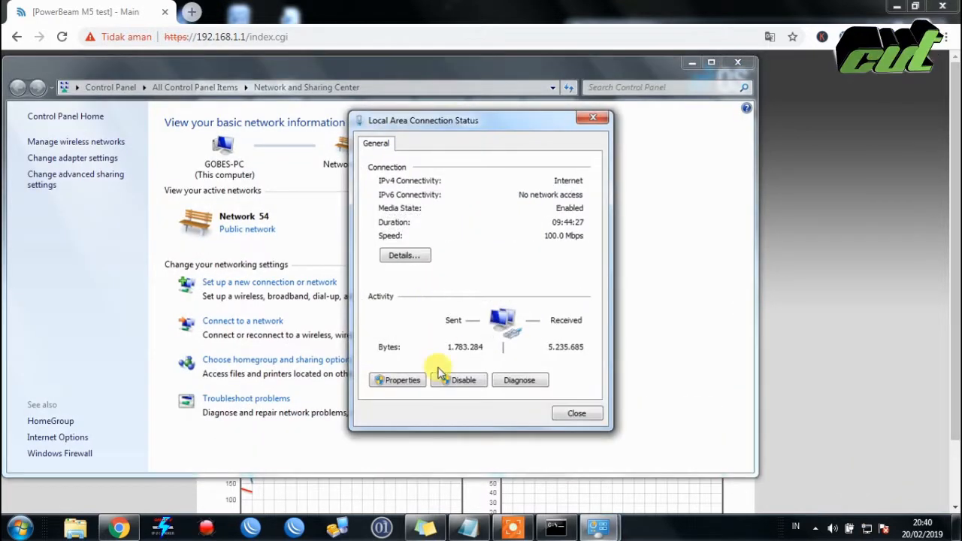
left_click(416, 383)
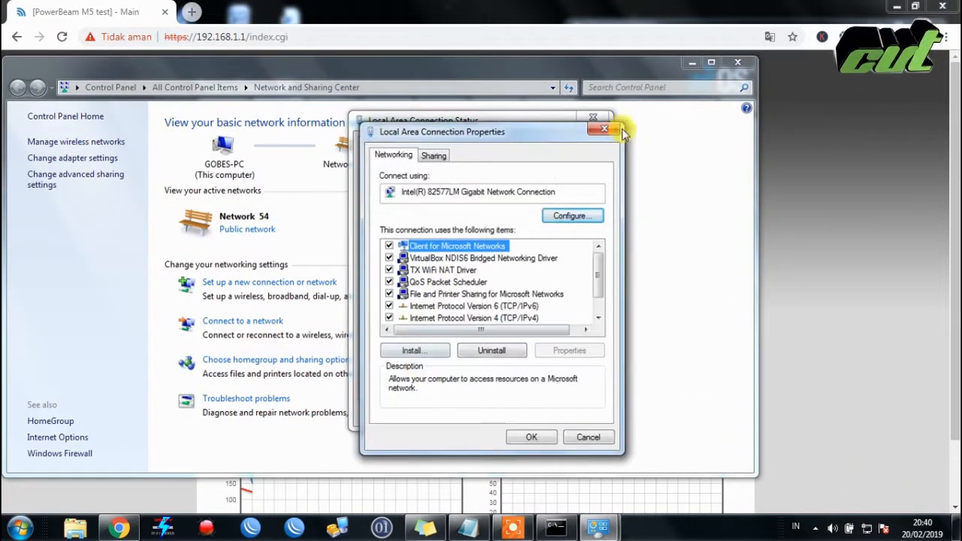
left_click(605, 133)
left_click(737, 62)
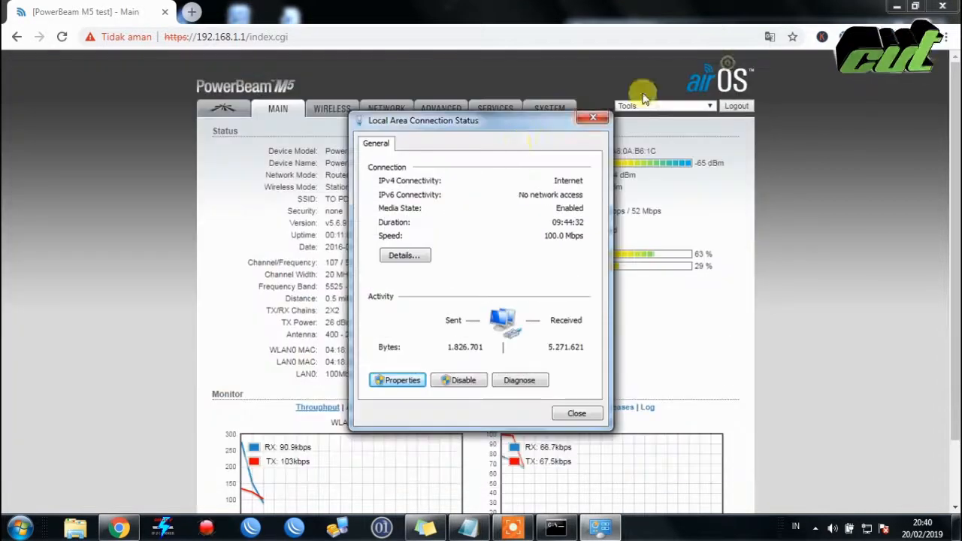
left_click_drag(509, 133, 777, 134)
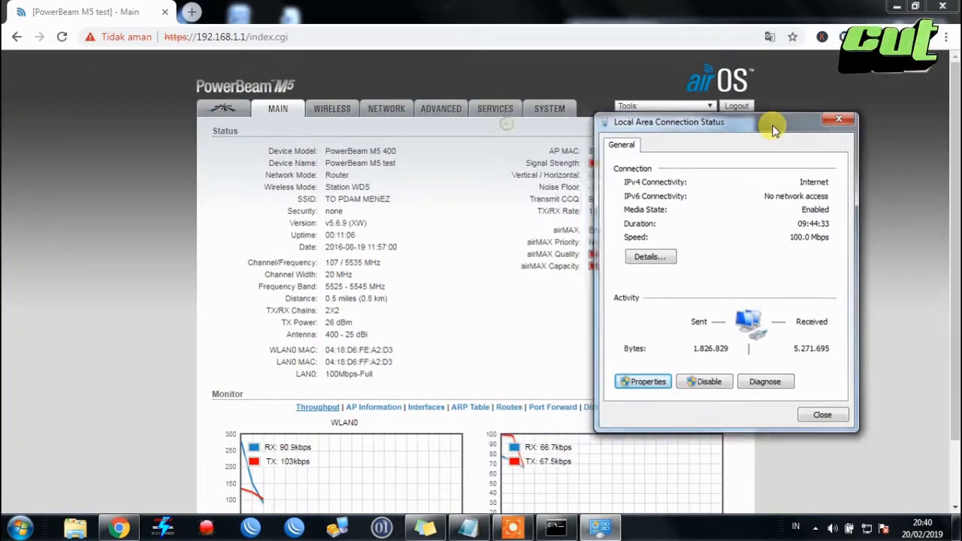
left_click(378, 111)
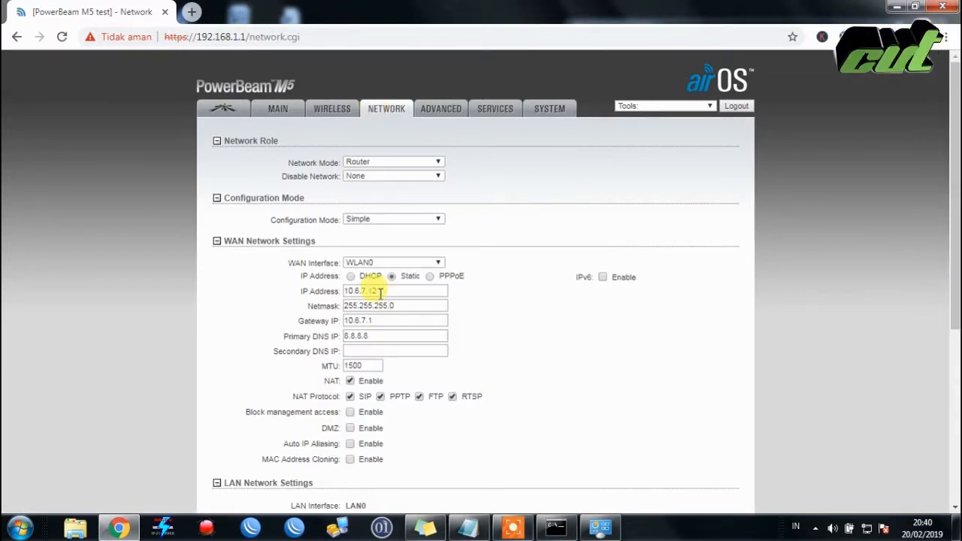
Compare the PC's leased 192.168.1.129 with the LAN DHCP range, then restore the ping window.
scroll(393, 376, "down", 3)
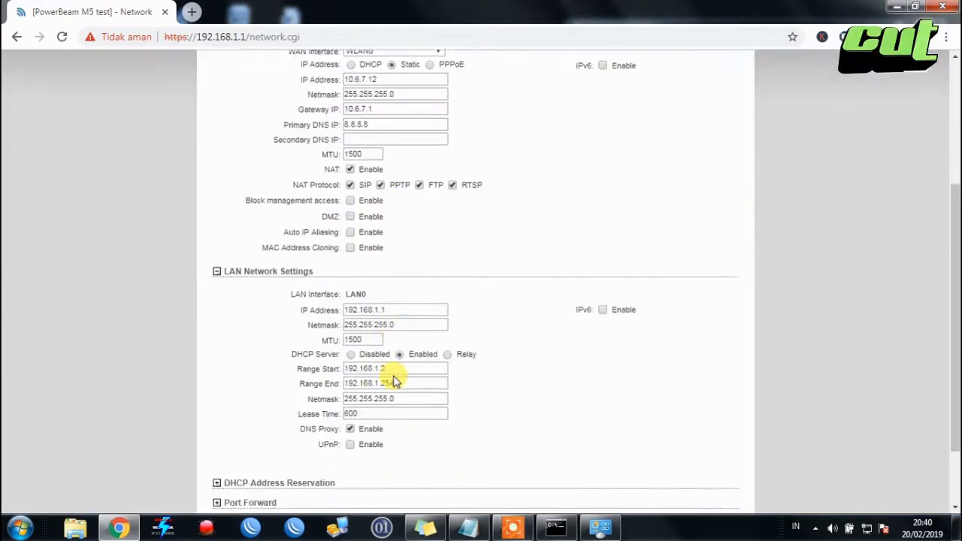
left_click(599, 529)
left_click(668, 258)
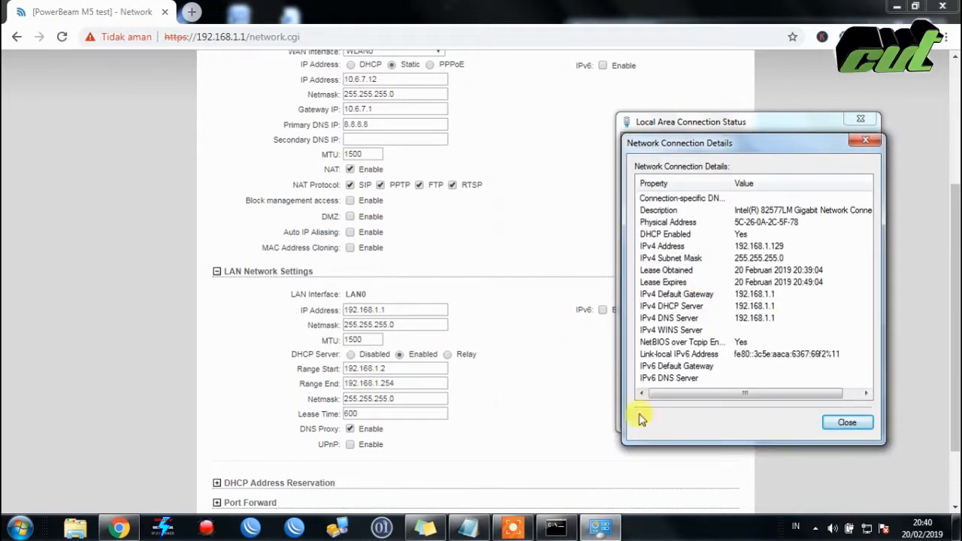
left_click(847, 423)
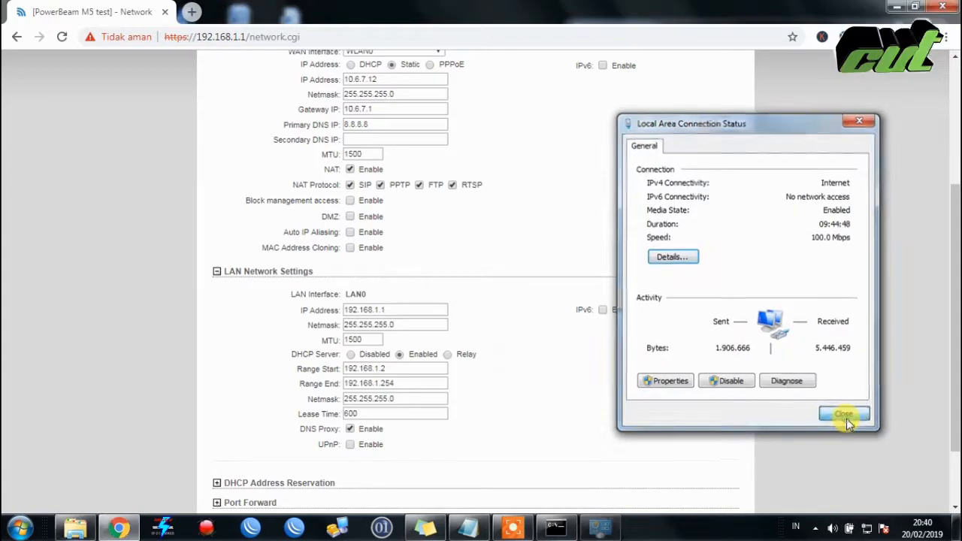
left_click(845, 418)
left_click(557, 531)
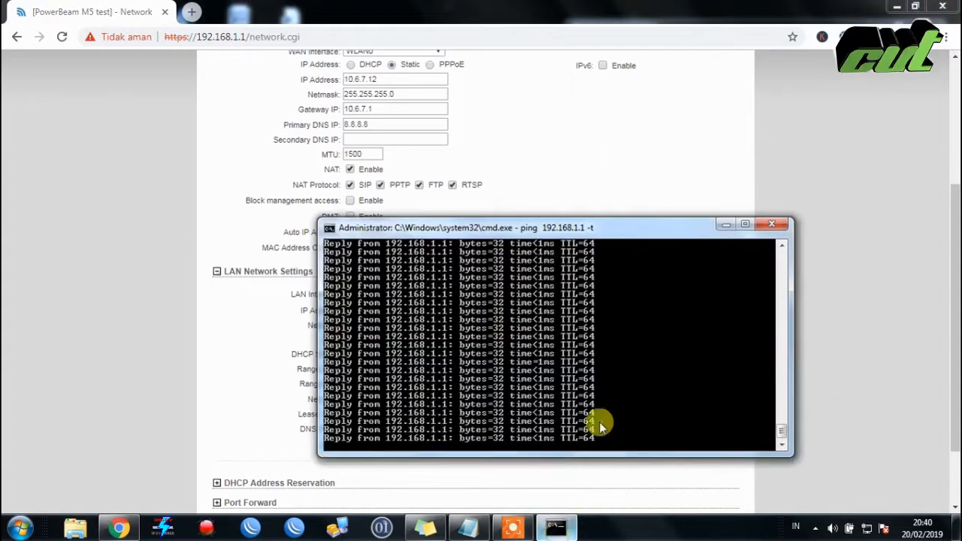
Stop the 192.168.1.1 ping, ping google.com to test internet access, then close Command Prompt.
key("ctrl+c")
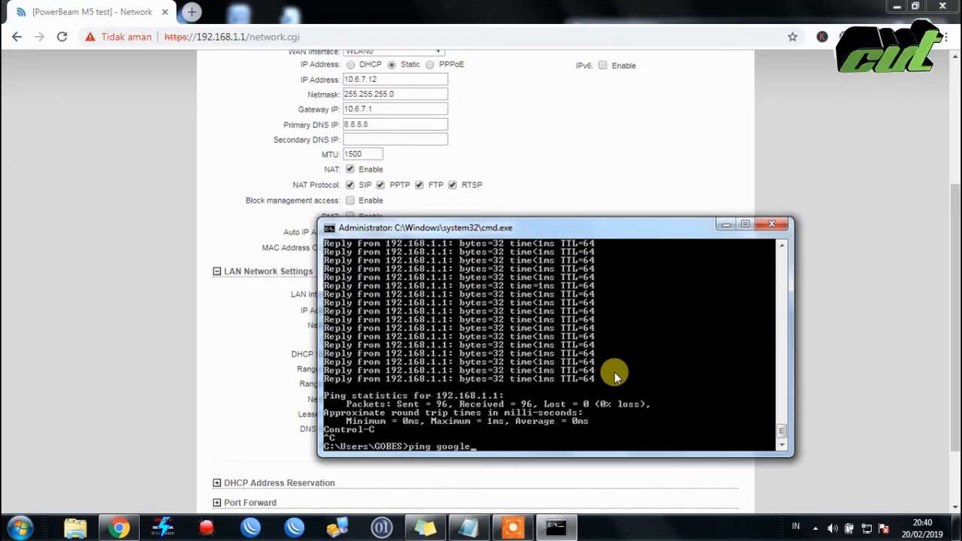
type("ping google.com")
key("Return")
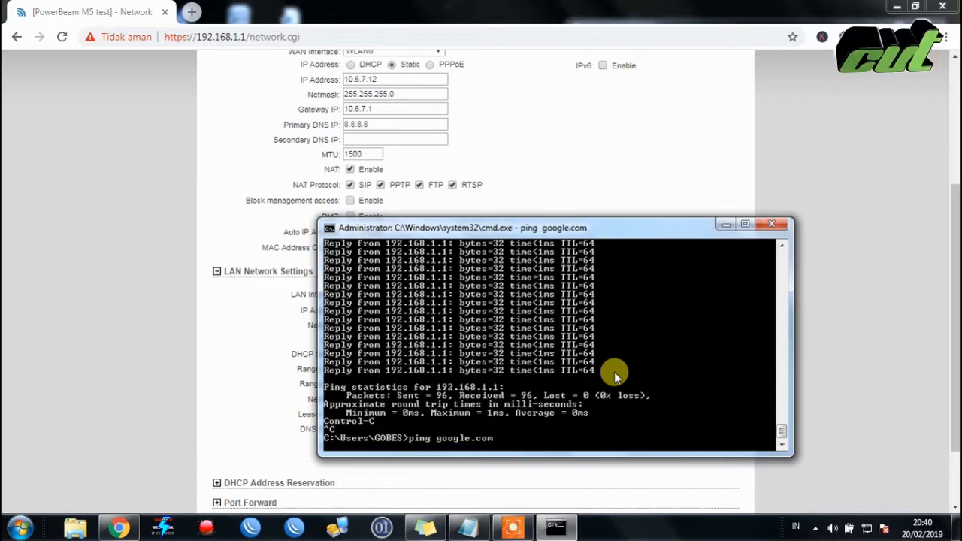
left_click(772, 224)
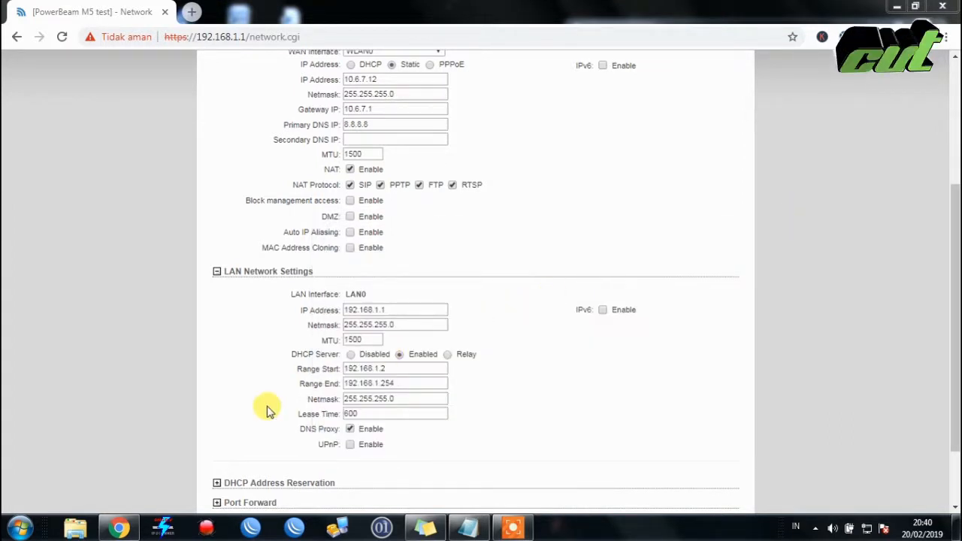
Load YouTube in a new tab to confirm internet access, then return to airOS's MAIN status page.
left_click(191, 11)
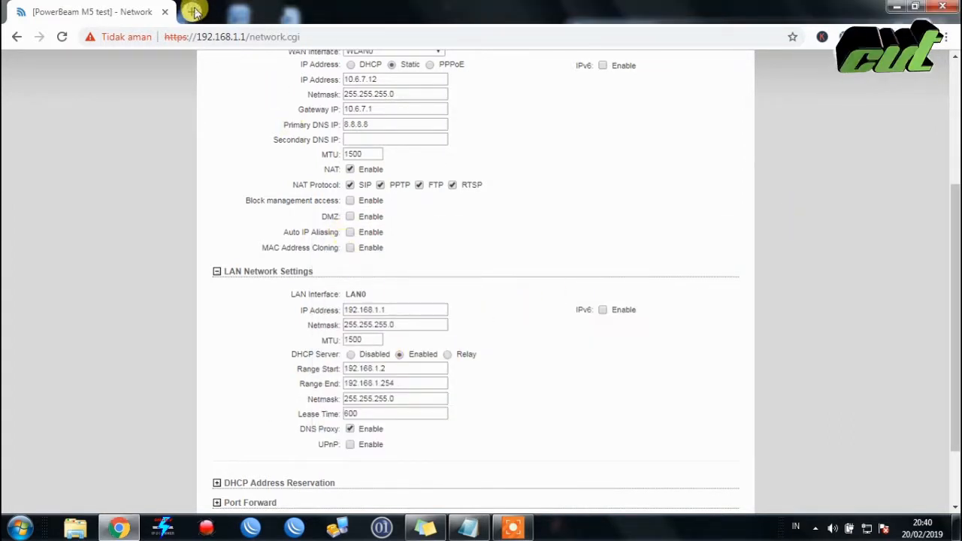
left_click(394, 364)
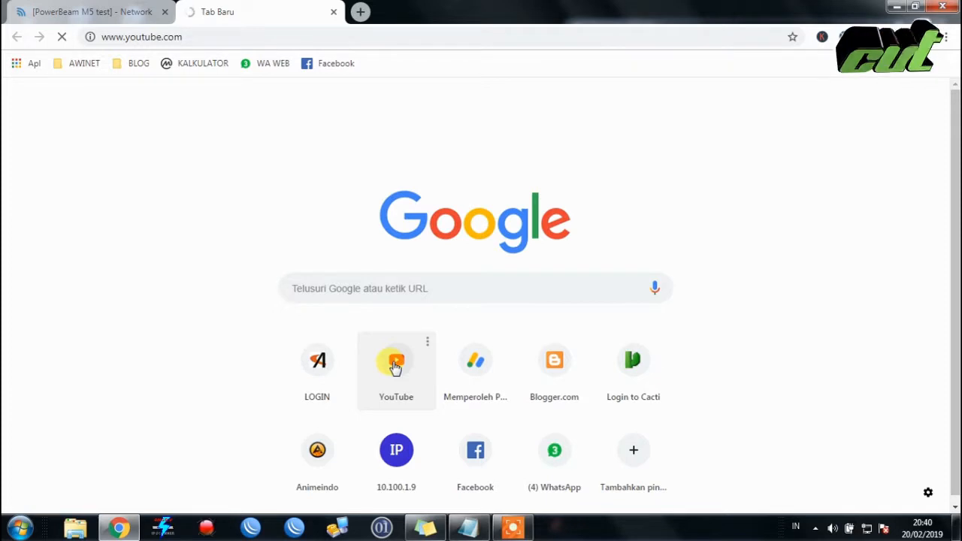
left_click(333, 13)
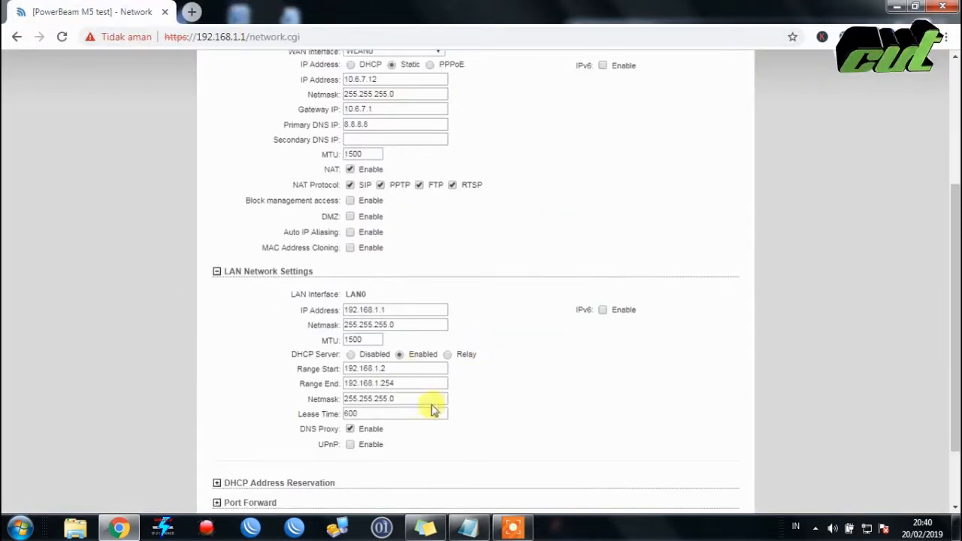
scroll(440, 263, "up", 3)
left_click(278, 109)
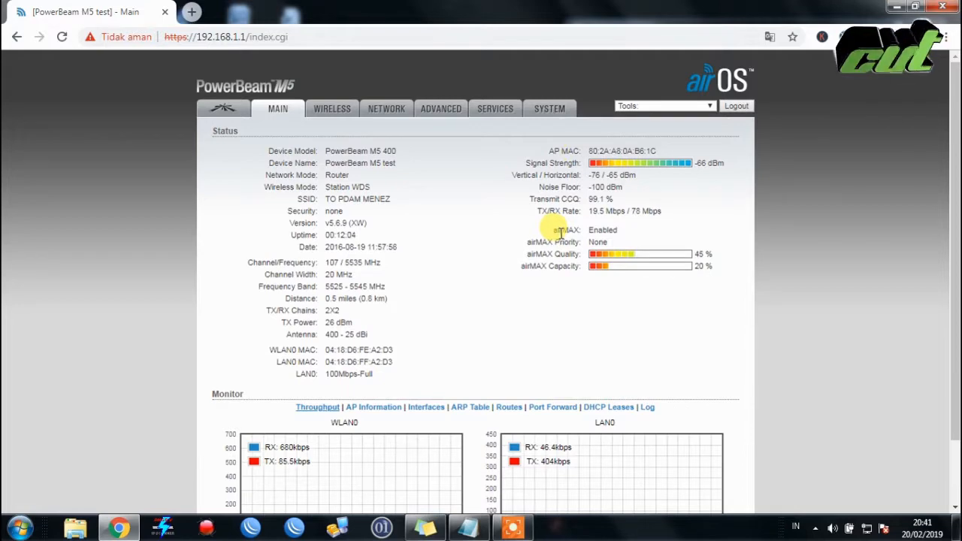
Minimize Chrome and close the Notepad IP scenario notes without saving.
left_click(944, 7)
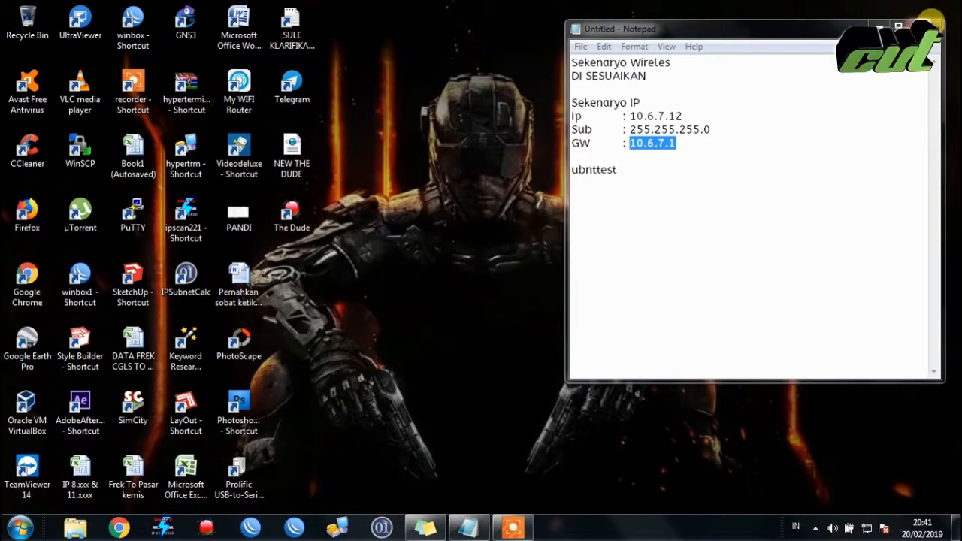
left_click(932, 28)
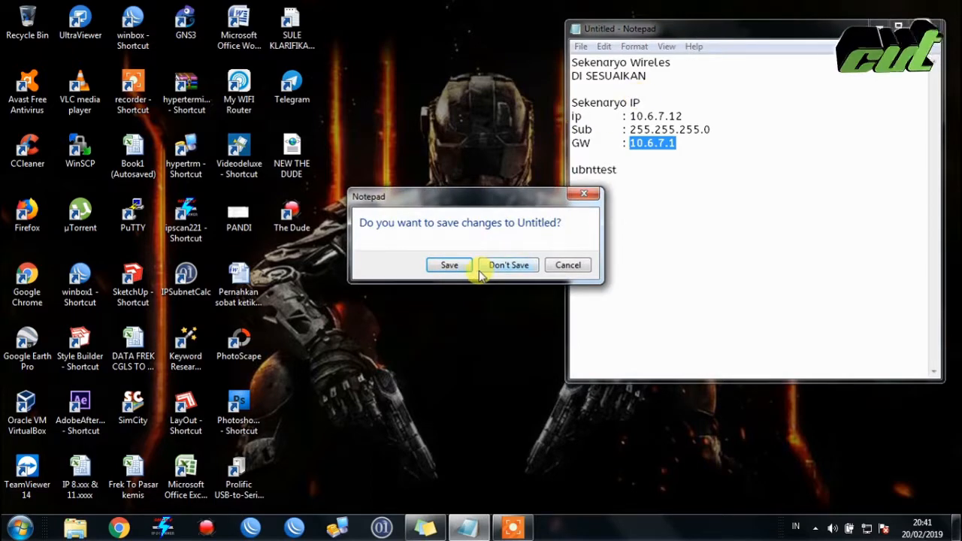
left_click(500, 265)
Refresh the desktop twice and stop the screen recording.
right_click(459, 157)
left_click(502, 206)
right_click(444, 150)
left_click(493, 190)
left_click(474, 524)
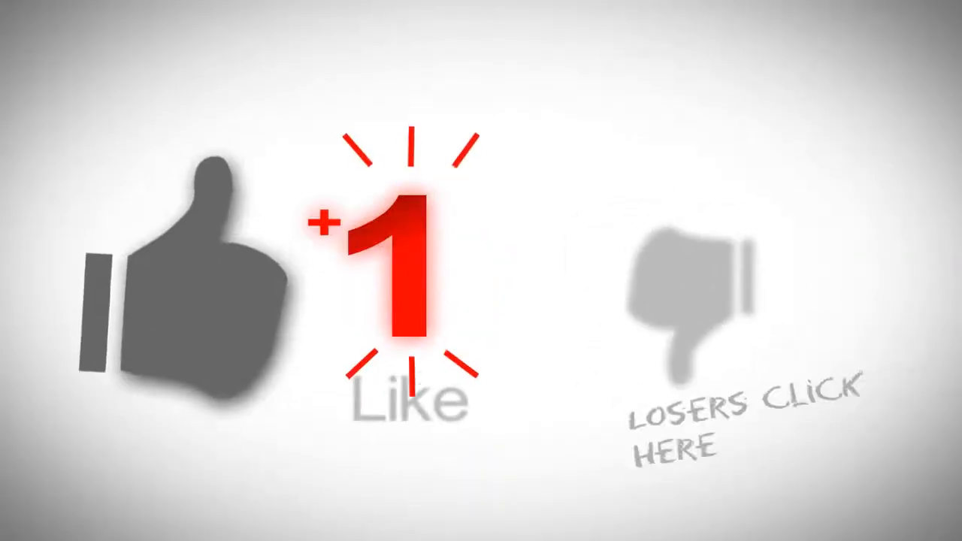